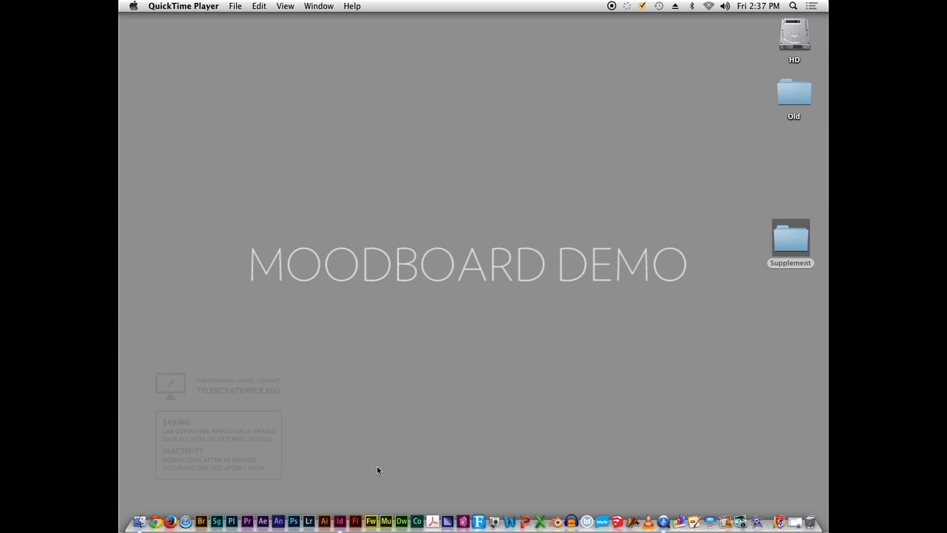
Switch to InDesign and start a new document
{"action": "left_click", "coordinate": [342, 522]}
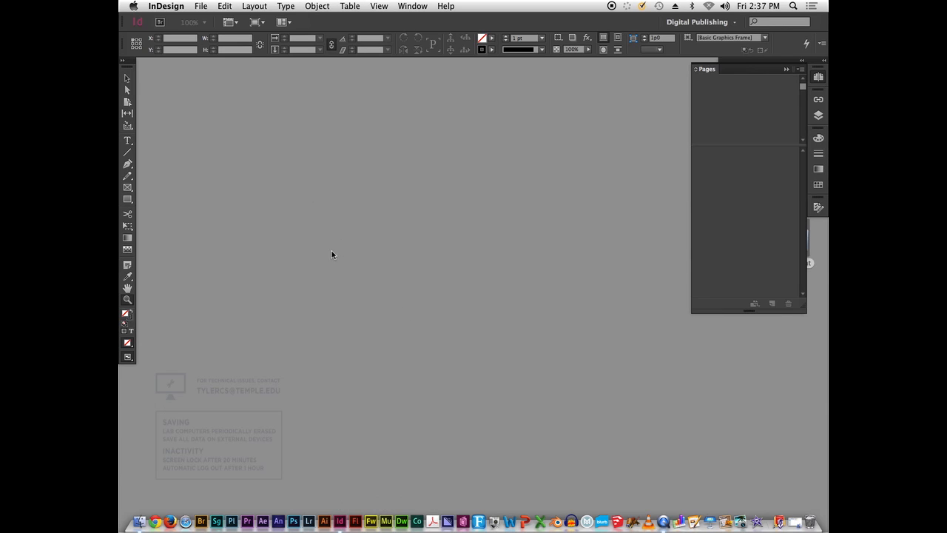
{"action": "left_click", "coordinate": [201, 6]}
{"action": "mouse_move", "coordinate": [210, 22]}
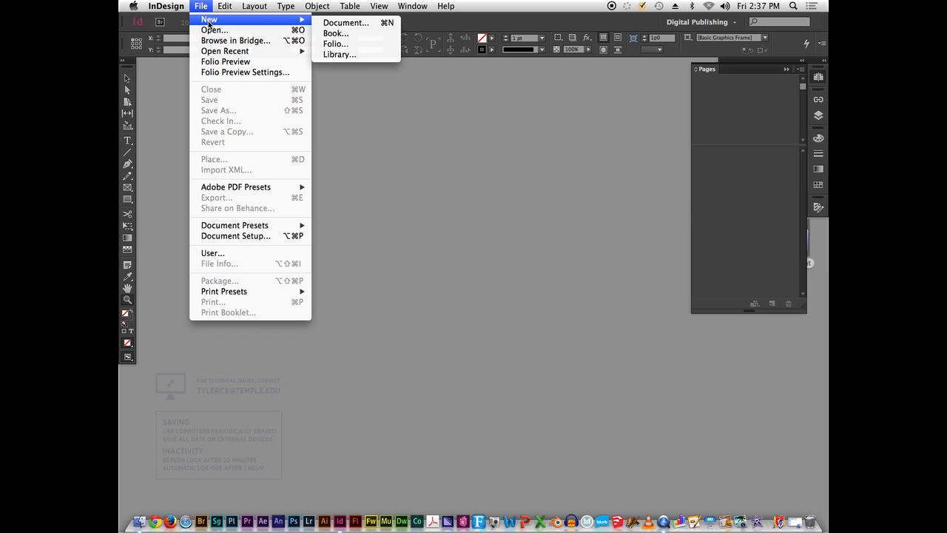
{"action": "left_click", "coordinate": [348, 24]}
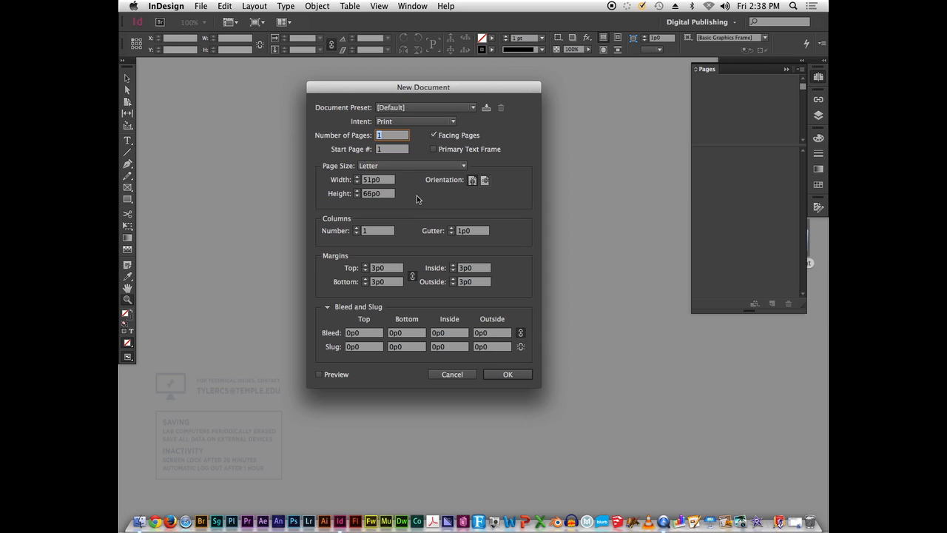
Turn off facing pages for the new document and set its page size to Tabloid in landscape orientation
{"action": "left_click", "coordinate": [434, 136]}
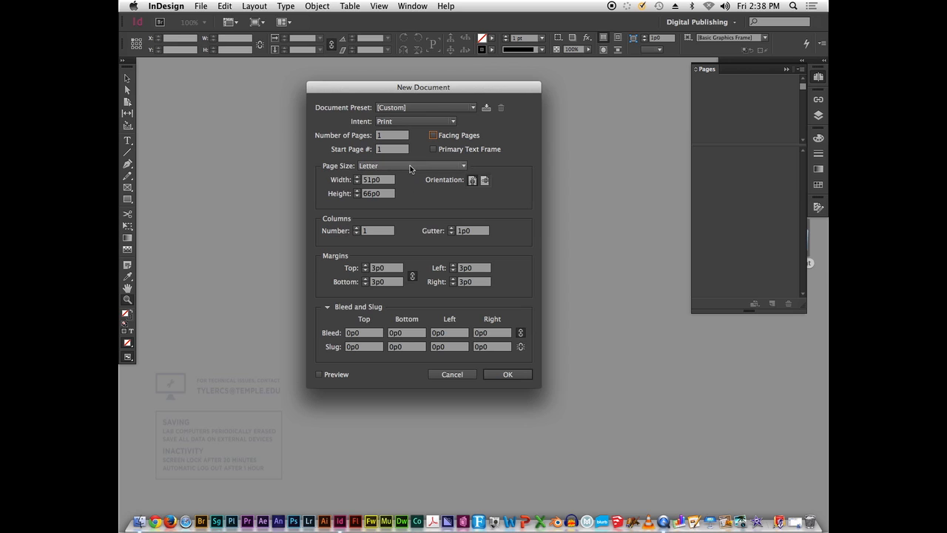
{"action": "left_click", "coordinate": [410, 166]}
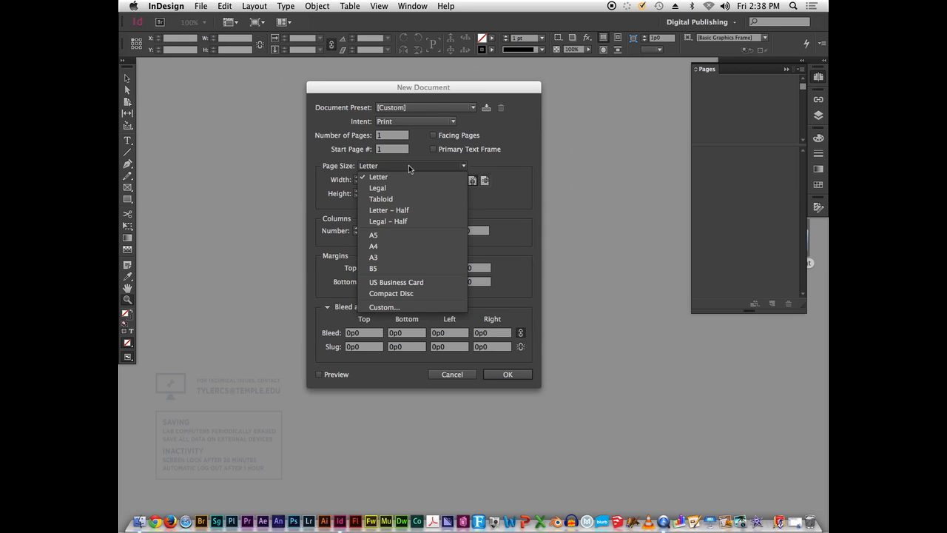
{"action": "left_click", "coordinate": [403, 200]}
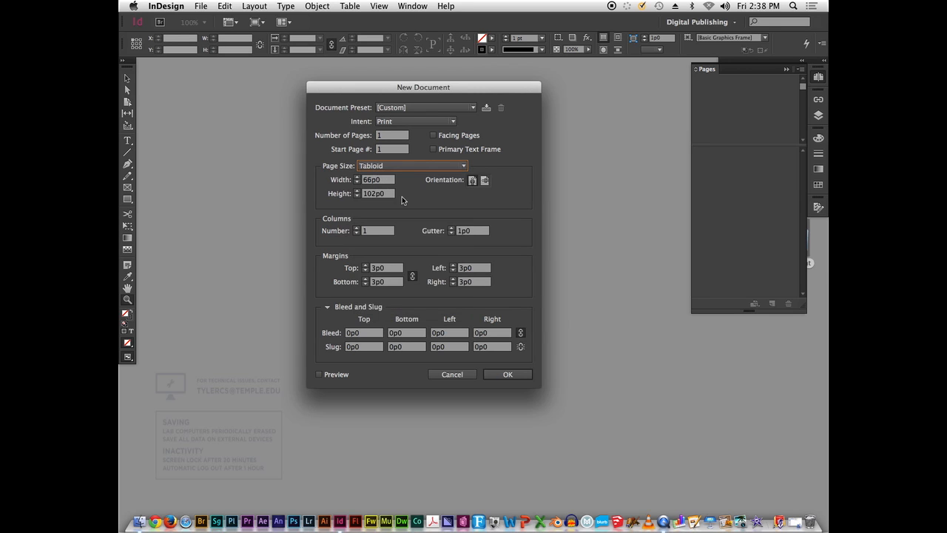
{"action": "left_click", "coordinate": [486, 181]}
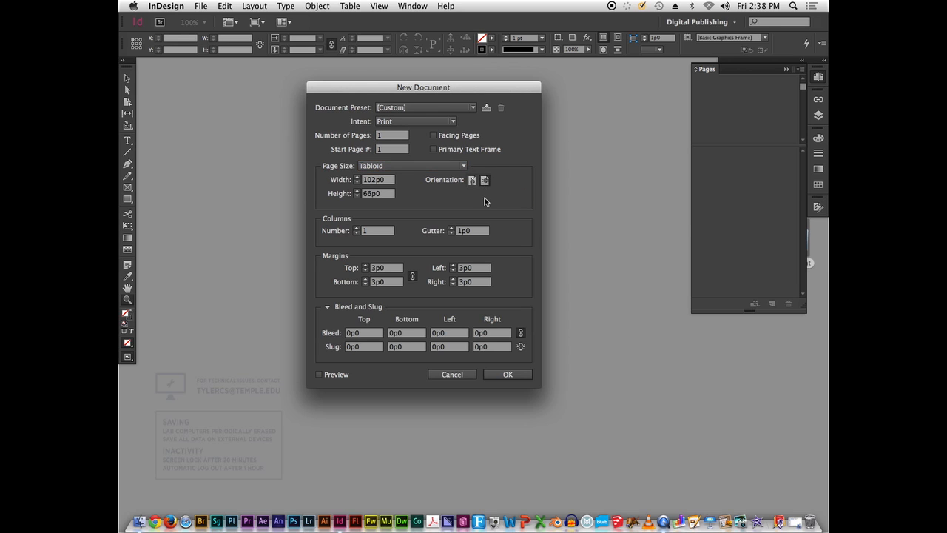
Set the page width to 17 in and height to 11 in, and create the document
{"action": "left_click", "coordinate": [383, 182]}
{"action": "type", "text": "17 in"}
{"action": "left_click", "coordinate": [381, 194]}
{"action": "type", "text": "11 in"}
{"action": "left_click", "coordinate": [382, 183]}
{"action": "left_click", "coordinate": [502, 373]}
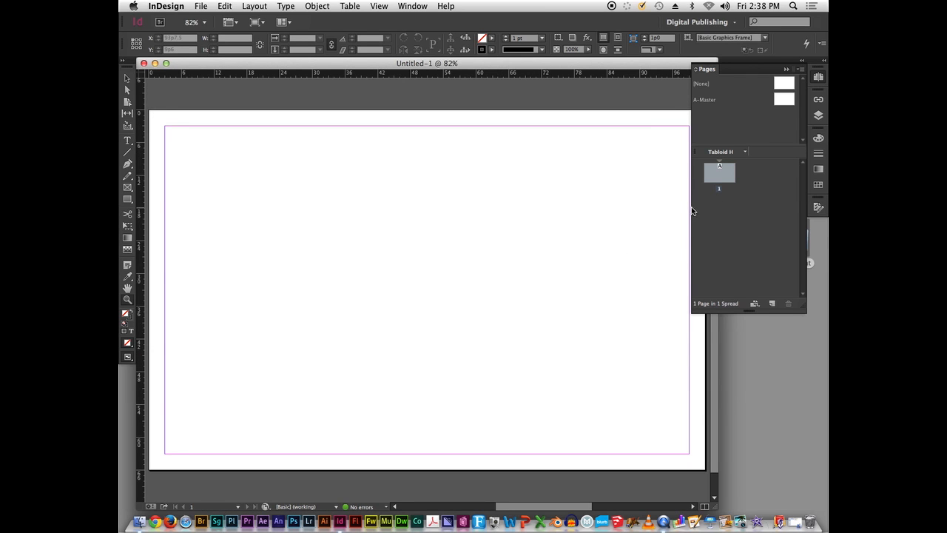
Narrow the Pages panel so it clears the page, and open the A-Master page for editing
{"action": "left_click_drag", "start_coordinate": [691, 207], "coordinate": [720, 207]}
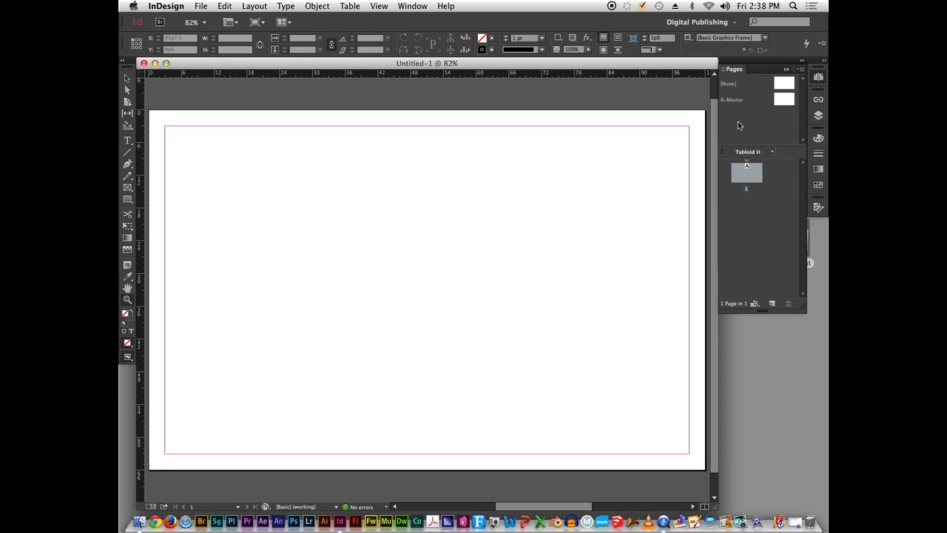
{"action": "double_click", "coordinate": [785, 99]}
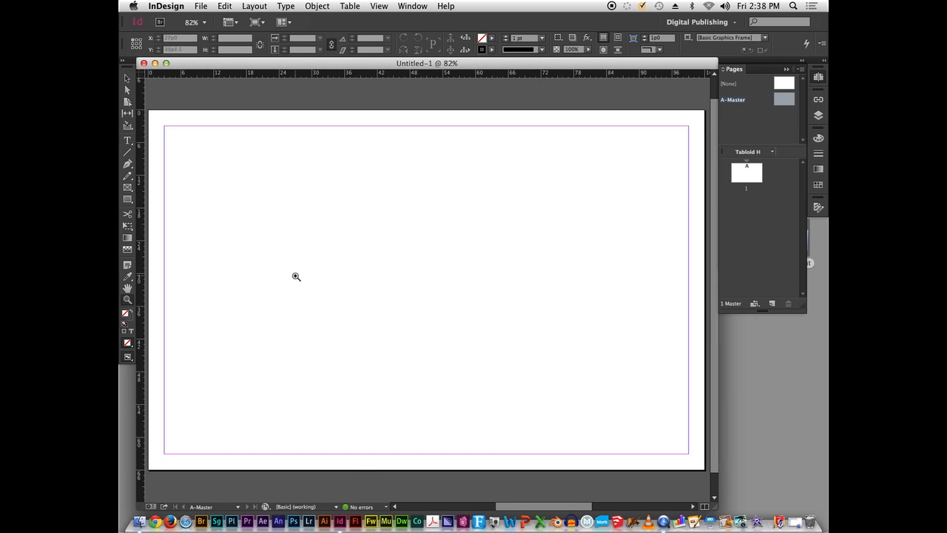
{"action": "key", "text": "v"}
Toggle between preview and normal view to compare the master page with and without its margin guides
{"action": "key", "text": "w"}
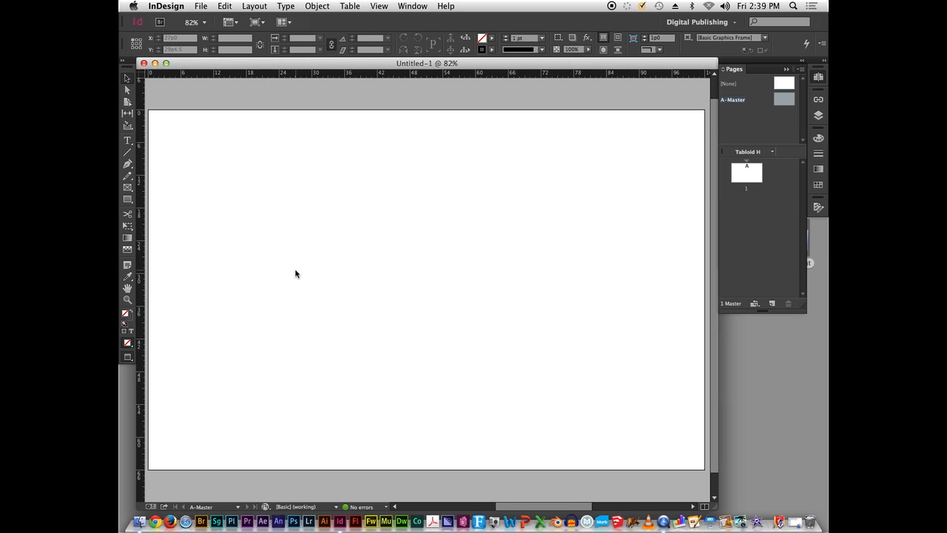
{"action": "key", "text": "w"}
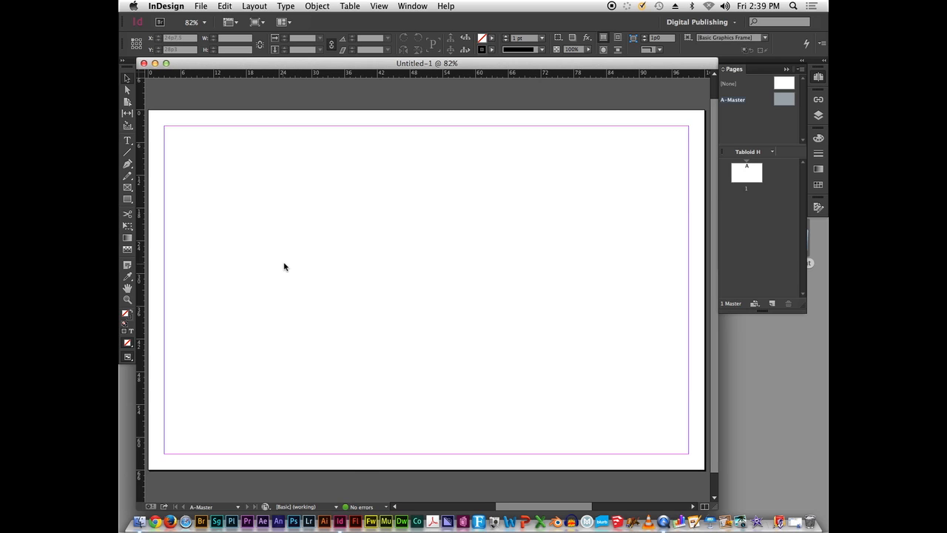
{"action": "key", "text": "w"}
{"action": "key", "text": "w"}
{"action": "key", "text": "w"}
{"action": "key", "text": "w"}
Divide the A-Master page into 4 columns through its margin and column settings
{"action": "left_click", "coordinate": [244, 4]}
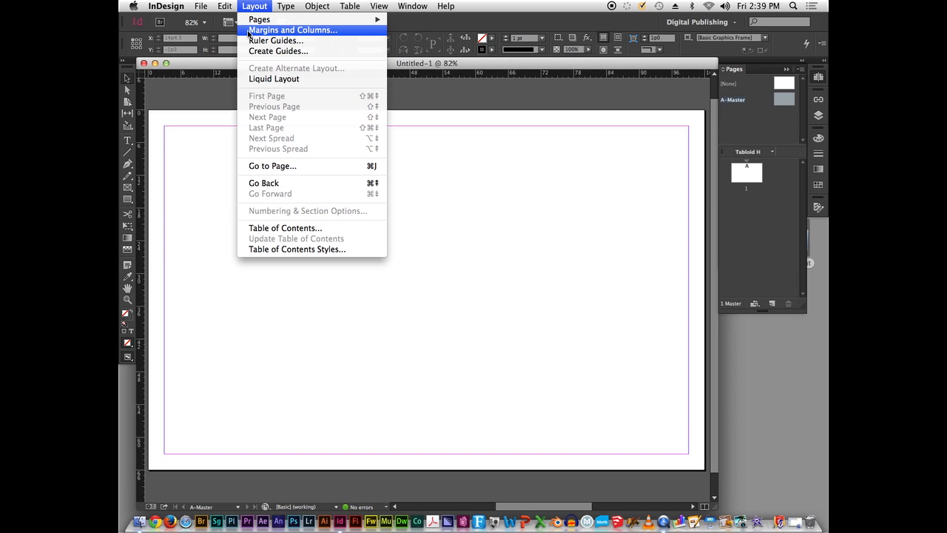
{"action": "left_click", "coordinate": [249, 31]}
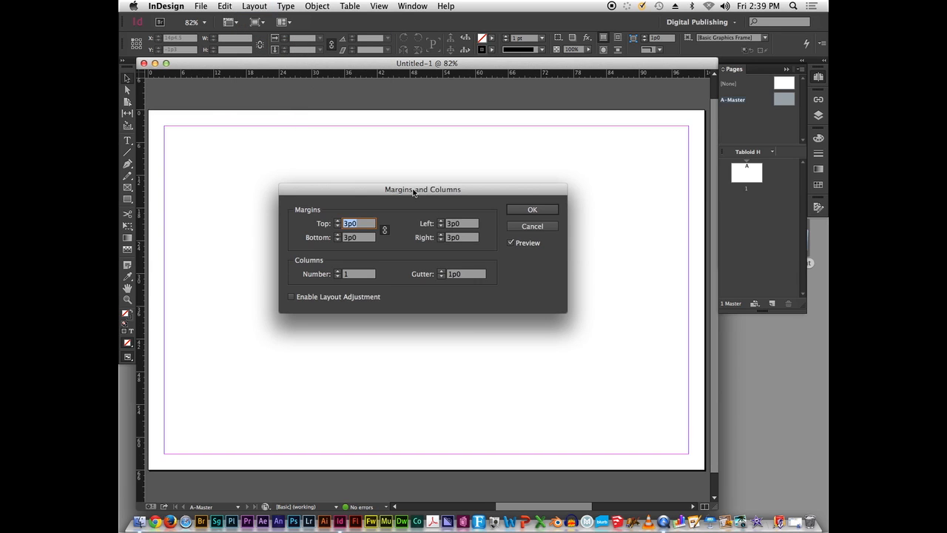
{"action": "mouse_move", "coordinate": [413, 190]}
{"action": "left_mouse_down"}
{"action": "mouse_move", "coordinate": [420, 209]}
{"action": "mouse_move", "coordinate": [428, 194]}
{"action": "left_mouse_up"}
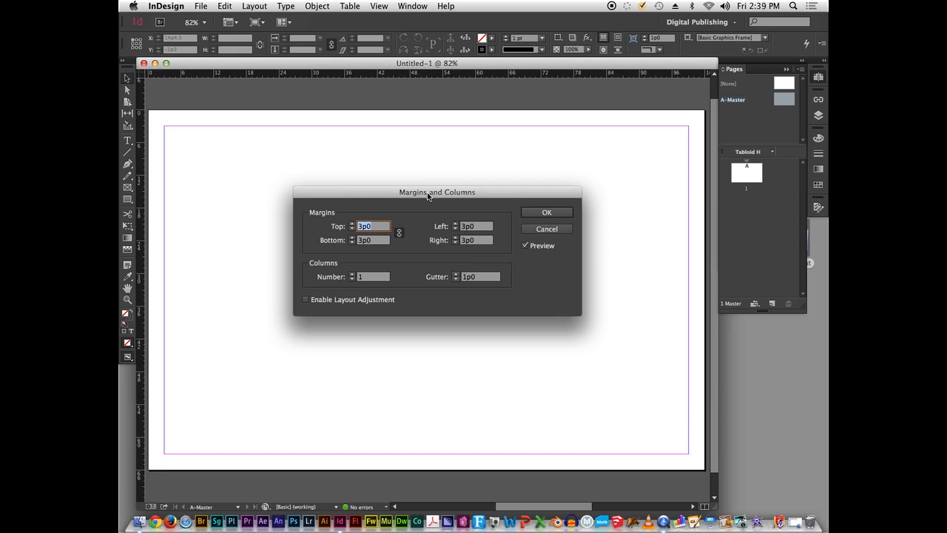
{"action": "left_click", "coordinate": [352, 274]}
{"action": "left_click", "coordinate": [353, 274]}
{"action": "left_click", "coordinate": [353, 274]}
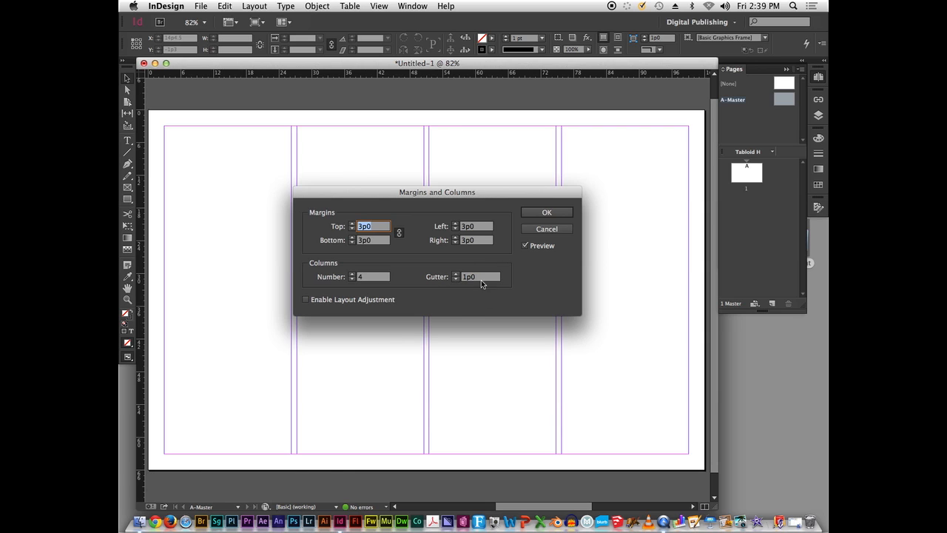
{"action": "left_click", "coordinate": [548, 214]}
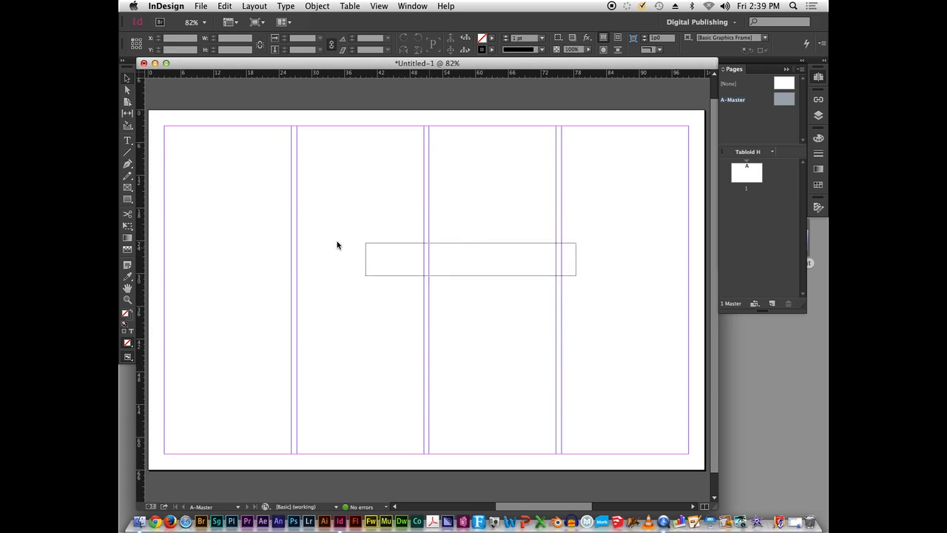
{"action": "left_click_drag", "start_coordinate": [432, 257], "coordinate": [278, 245]}
{"action": "left_click_drag", "start_coordinate": [275, 244], "coordinate": [518, 260]}
{"action": "left_click_drag", "start_coordinate": [520, 261], "coordinate": [611, 265]}
{"action": "left_click_drag", "start_coordinate": [301, 256], "coordinate": [630, 280]}
{"action": "left_click_drag", "start_coordinate": [594, 276], "coordinate": [403, 266]}
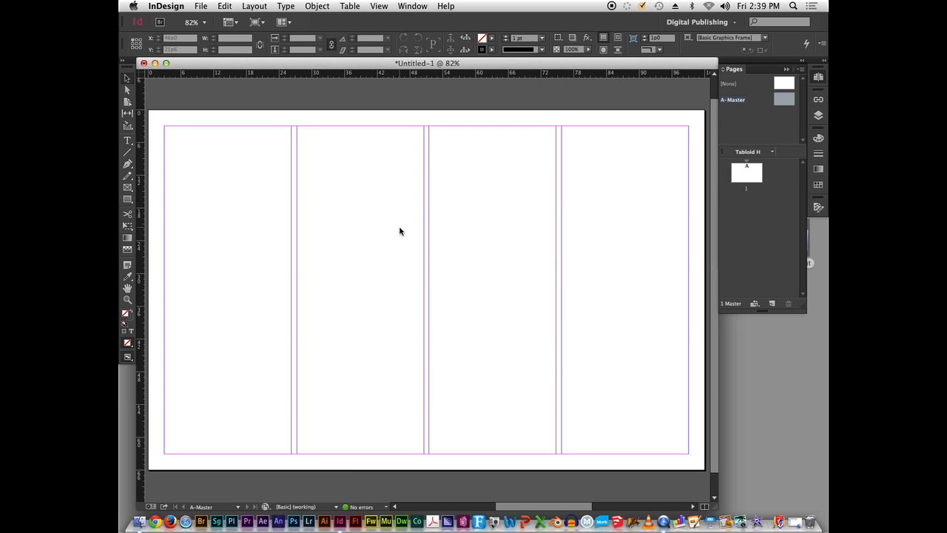
Create ruler guides for 5 rows on the A-Master page
{"action": "left_click", "coordinate": [260, 7]}
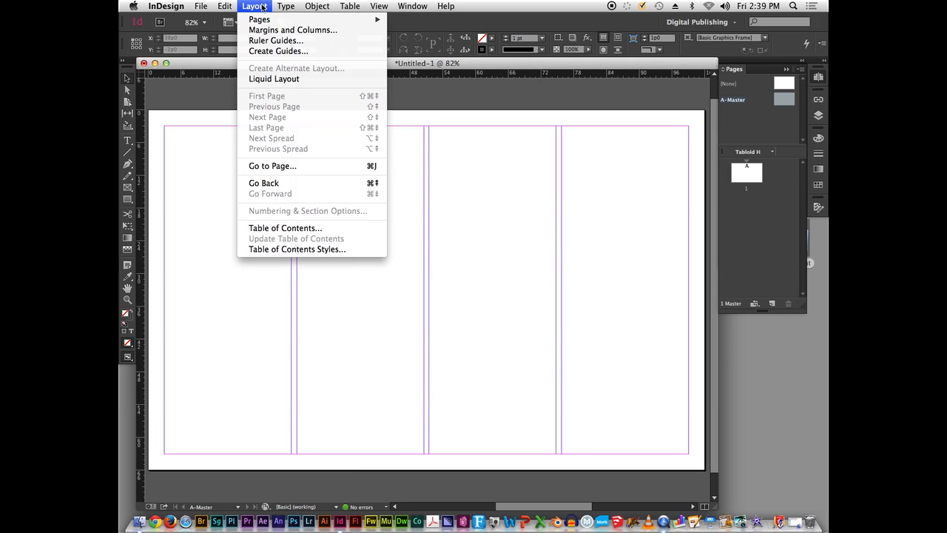
{"action": "left_click", "coordinate": [274, 51]}
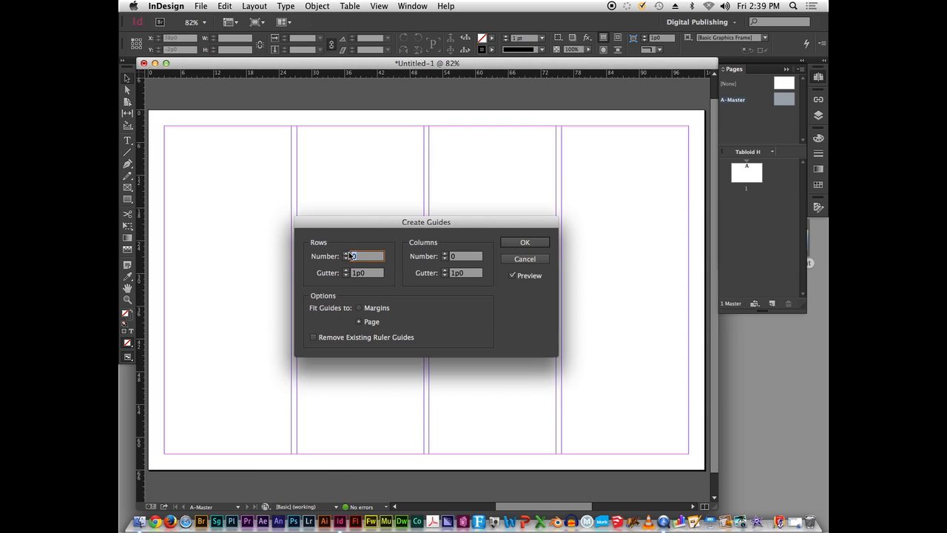
{"action": "type", "text": "3"}
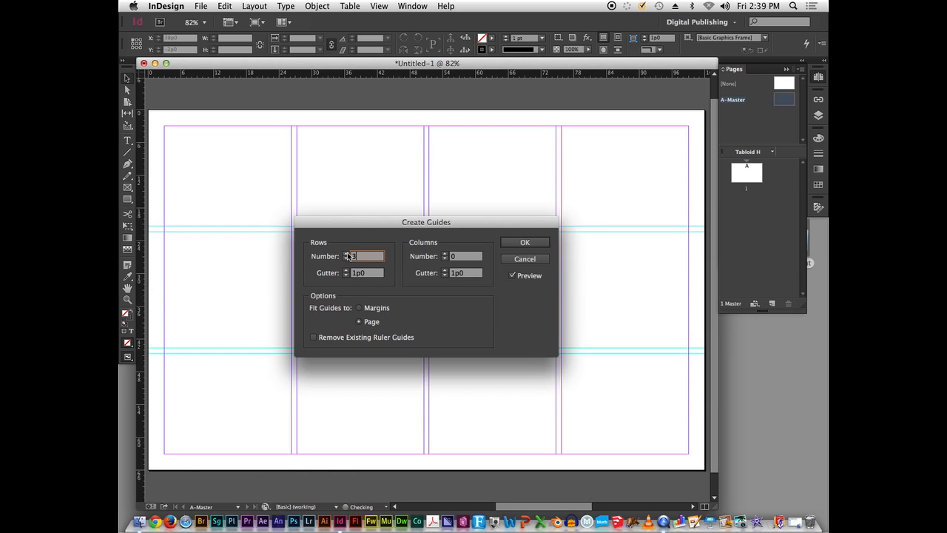
{"action": "type", "text": "5"}
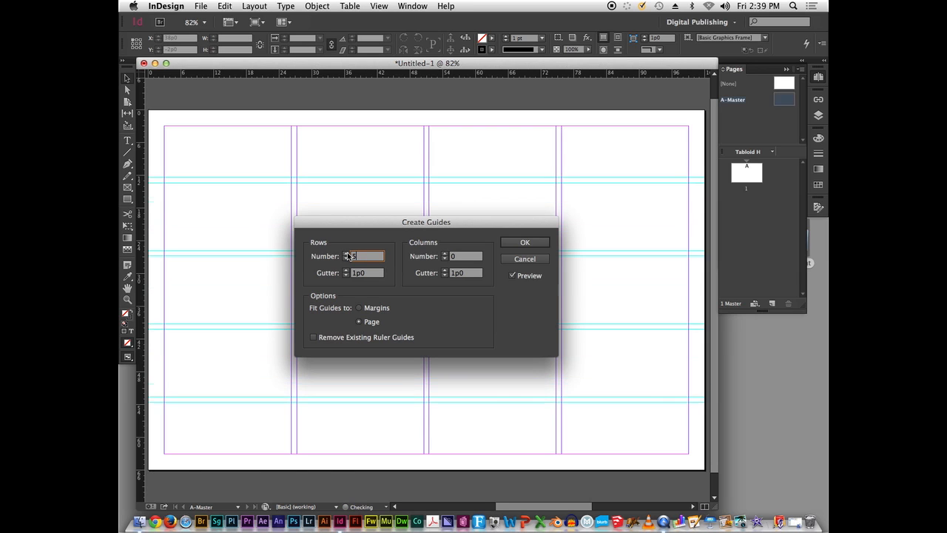
{"action": "left_click", "coordinate": [515, 244]}
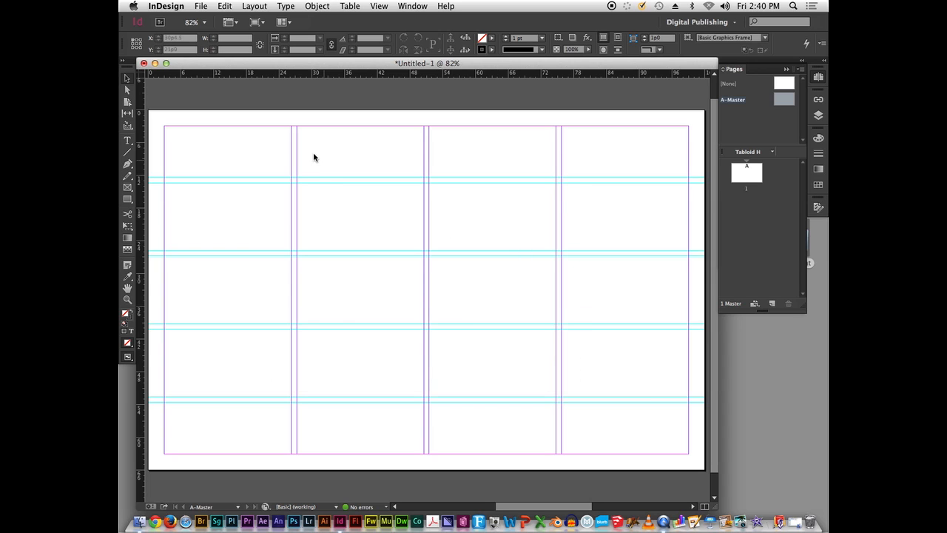
Lock the guides on the A-Master page
{"action": "right_click", "coordinate": [322, 199]}
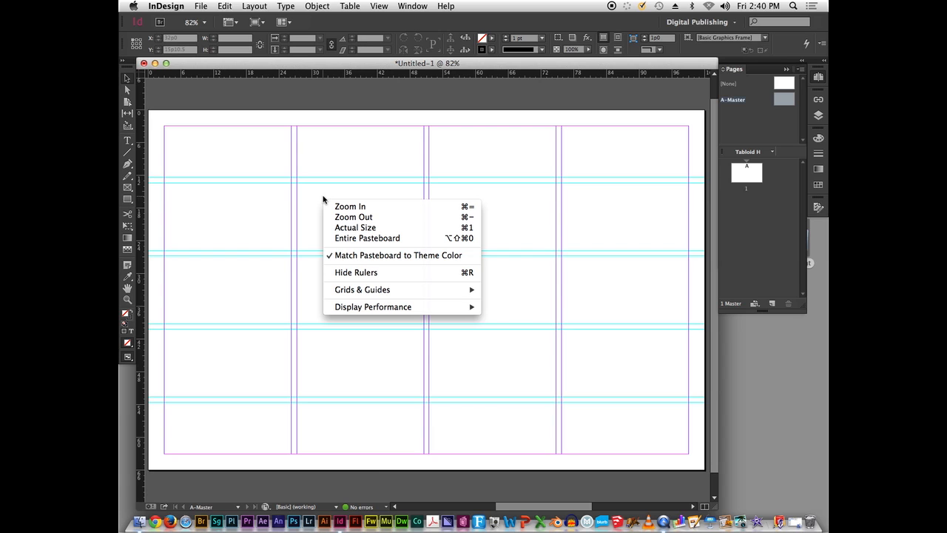
{"action": "mouse_move", "coordinate": [373, 292]}
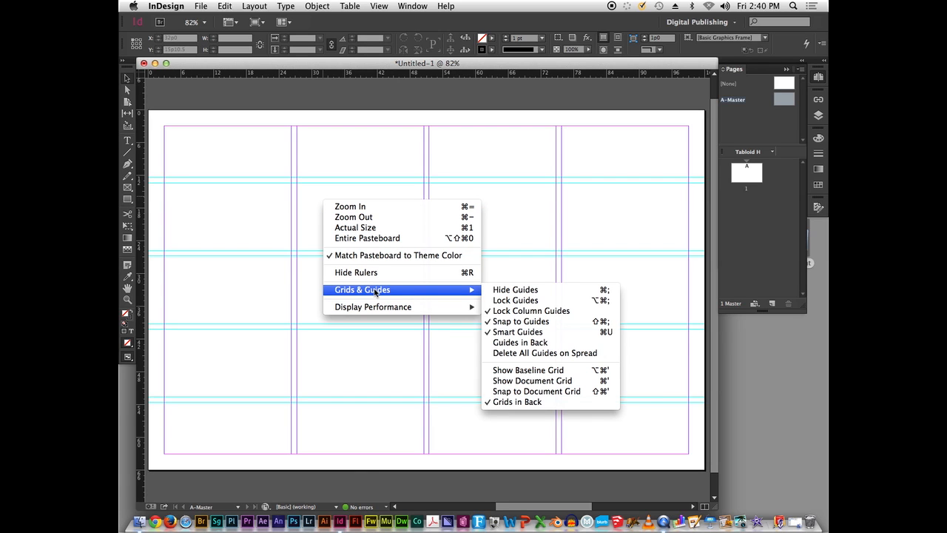
{"action": "left_click", "coordinate": [517, 300]}
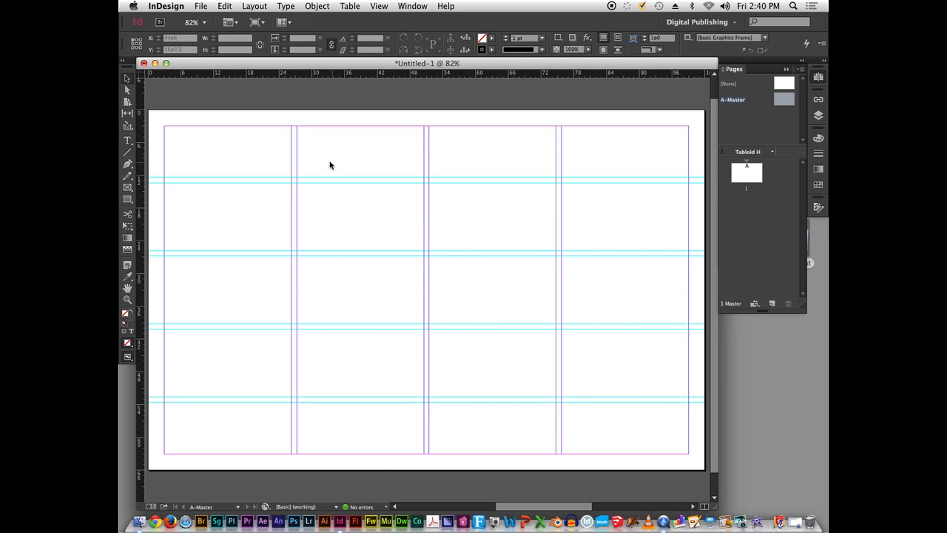
{"action": "left_click_drag", "start_coordinate": [554, 388], "coordinate": [260, 129]}
{"action": "left_click_drag", "start_coordinate": [518, 282], "coordinate": [221, 109]}
{"action": "left_click_drag", "start_coordinate": [330, 158], "coordinate": [458, 275]}
{"action": "left_click_drag", "start_coordinate": [371, 162], "coordinate": [427, 233]}
Add a text frame along the top margin, about two and a half columns wide, reading "Book of Contrasts Young and Old // Image Inspiration"
{"action": "left_click", "coordinate": [128, 141]}
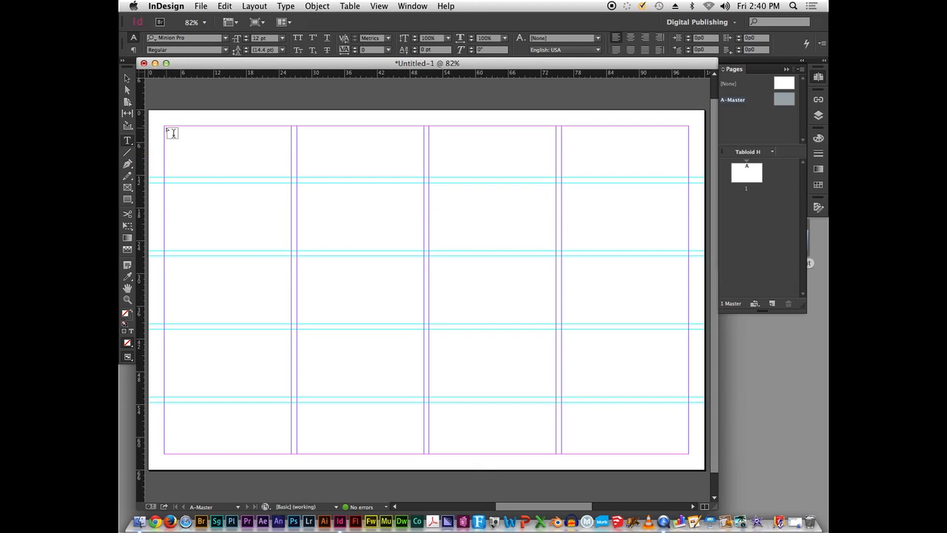
{"action": "left_click_drag", "start_coordinate": [165, 127], "coordinate": [495, 145]}
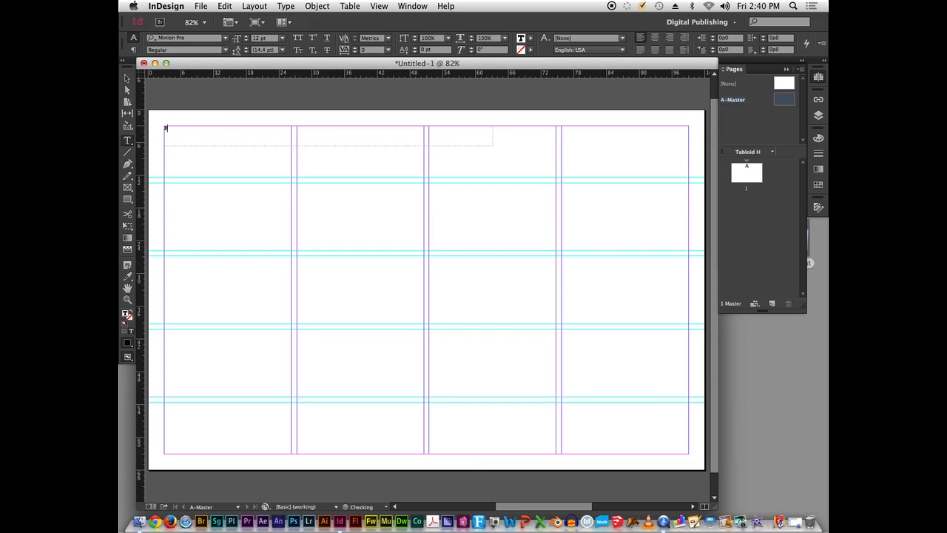
{"action": "type", "text": "Book of Co"}
{"action": "type", "text": "ntrasts"}
{"action": "type", "text": " Your"}
{"action": "type", "text": "g and Old // Image Inspiration"}
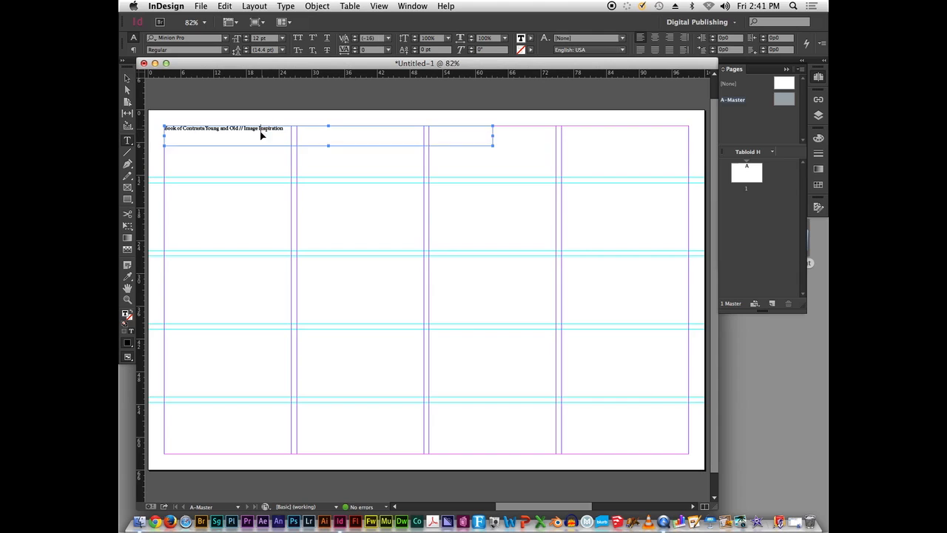
{"action": "key", "text": "super+a"}
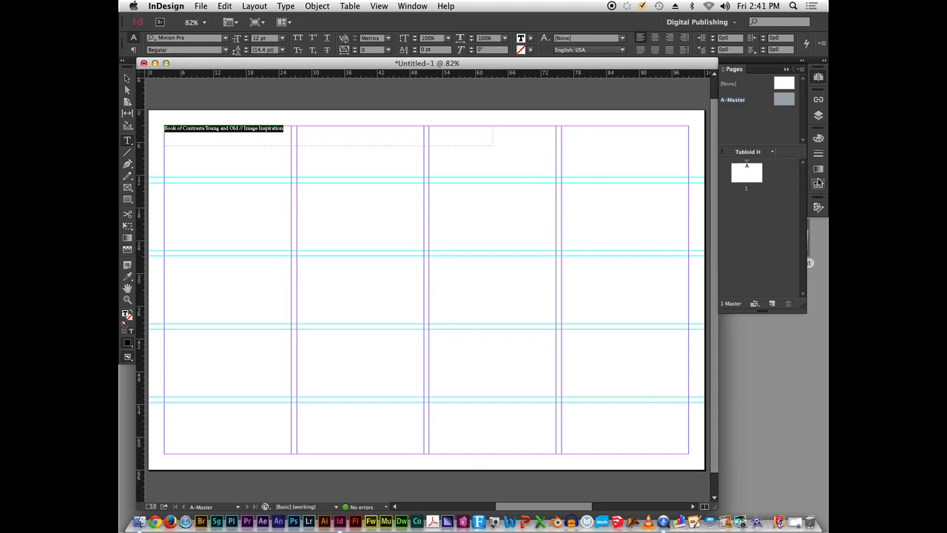
{"action": "key", "text": "Escape"}
{"action": "left_click", "coordinate": [273, 119]}
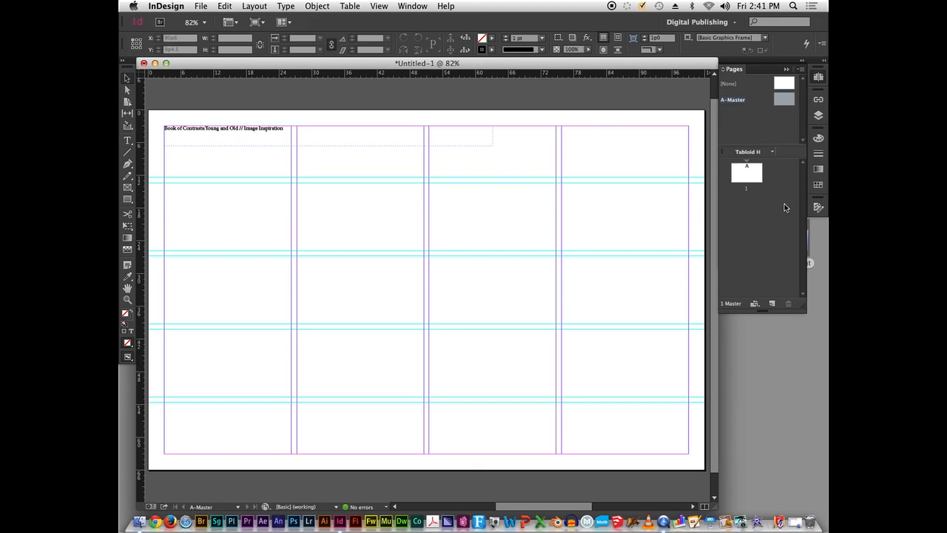
Show the Character panel and position it over the rightmost columns of the page, beside the Pages panel
{"action": "left_click", "coordinate": [412, 6]}
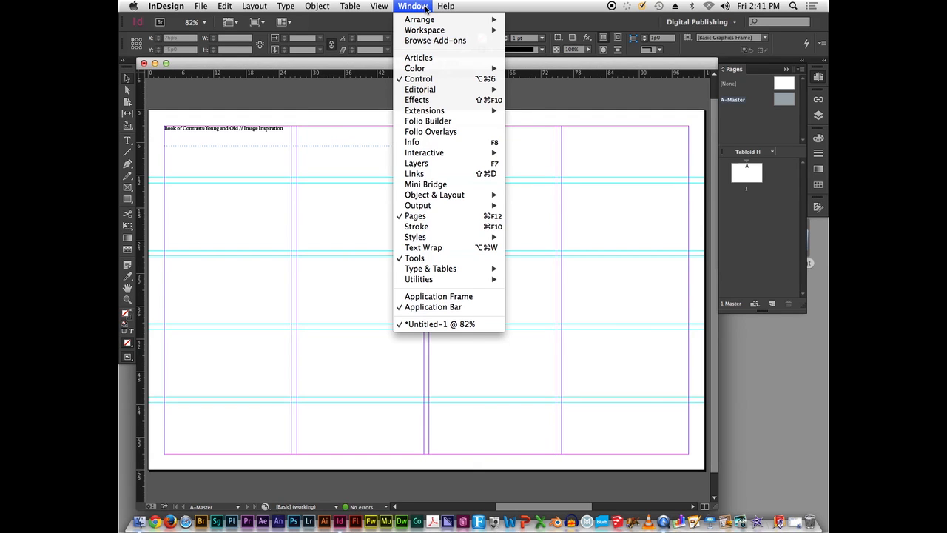
{"action": "mouse_move", "coordinate": [448, 273]}
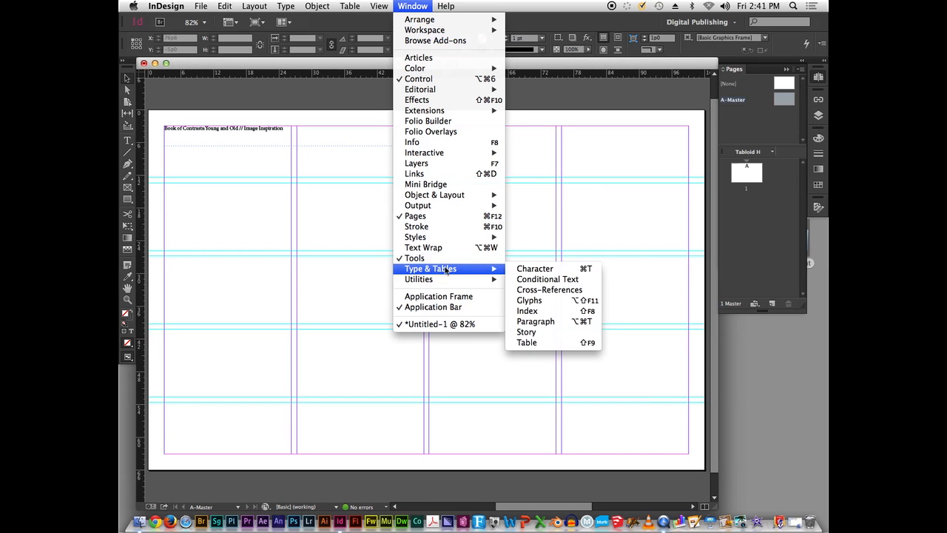
{"action": "left_click", "coordinate": [537, 273]}
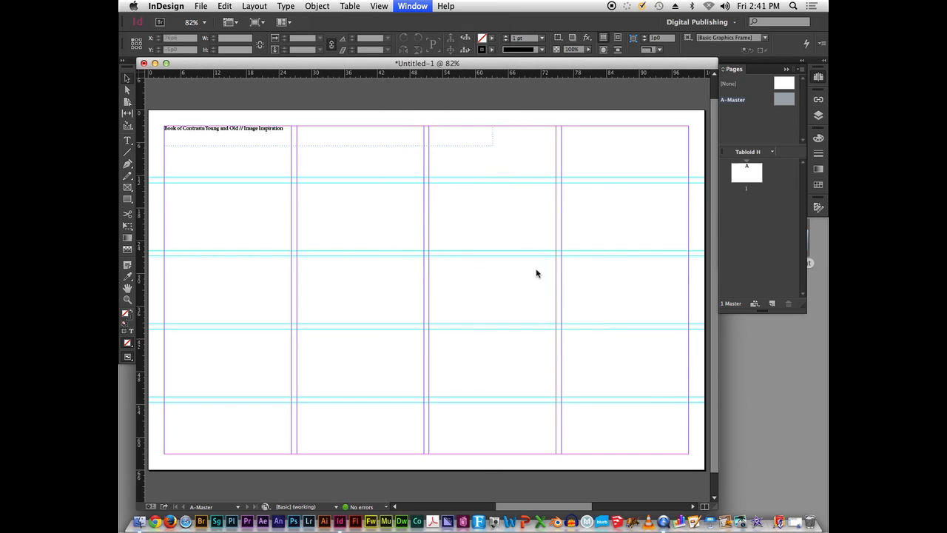
{"action": "left_click_drag", "start_coordinate": [621, 236], "coordinate": [629, 204]}
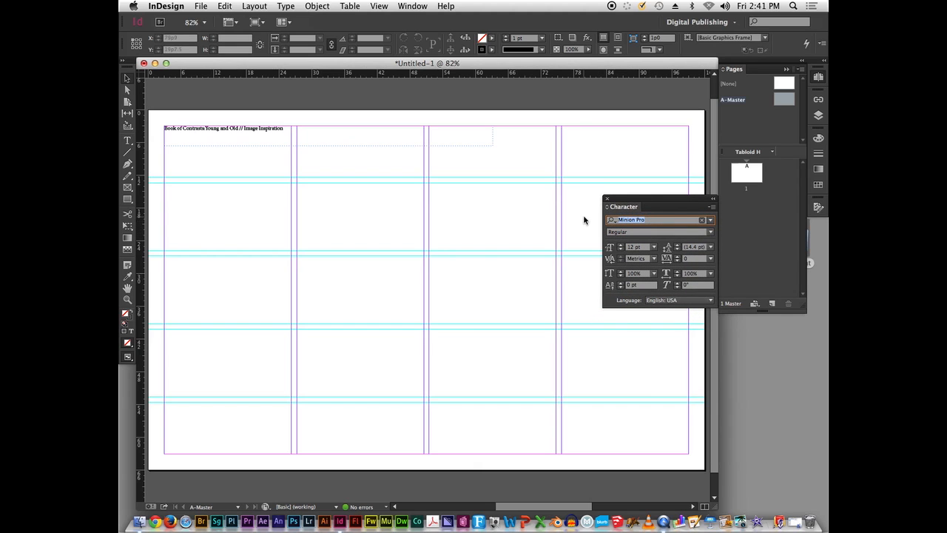
Set the default font to Helvetica Neue Condensed Bold with nothing selected on the page
{"action": "type", "text": "Hel"}
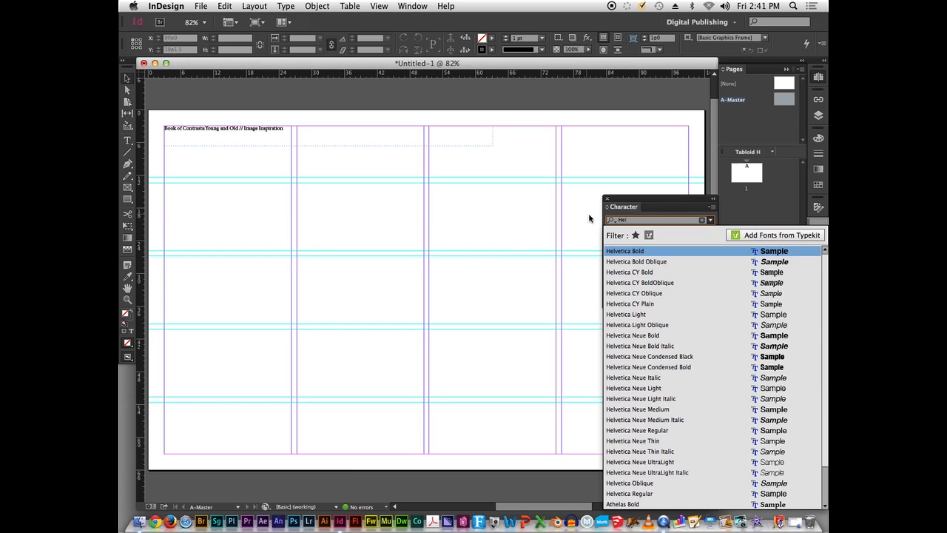
{"action": "scroll", "coordinate": [735, 396], "scroll_direction": "down", "scroll_amount": 2}
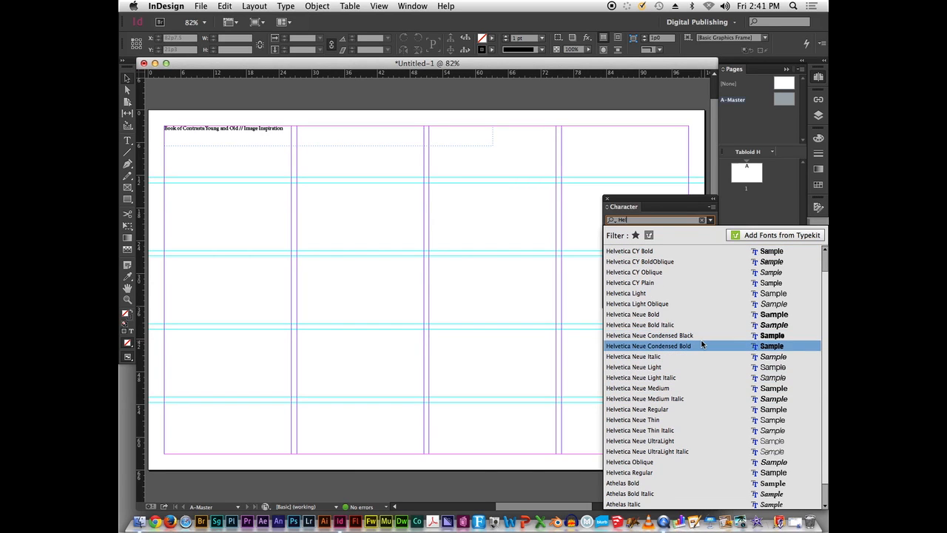
{"action": "key", "text": "Escape"}
Change the font of the title text frame to Helvetica Neue Condensed Bold
{"action": "left_click", "coordinate": [272, 129]}
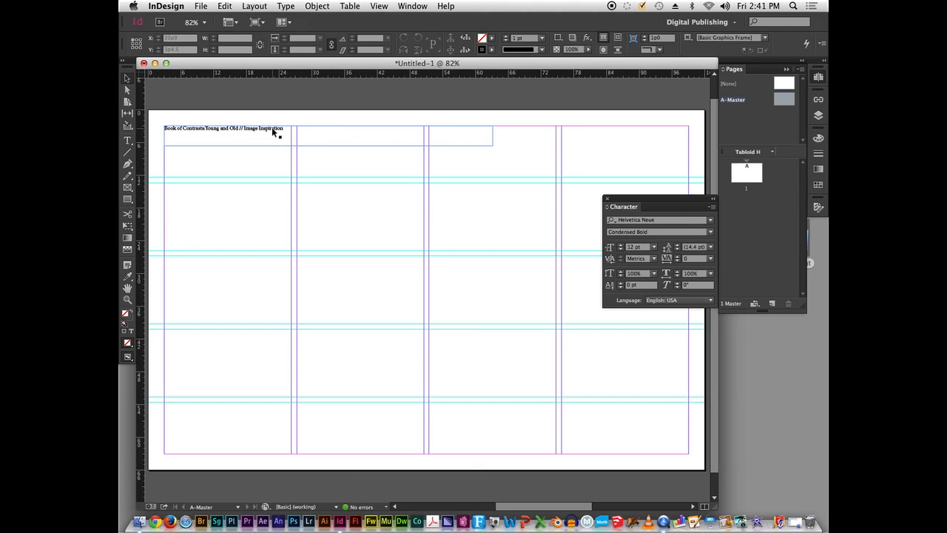
{"action": "left_click_drag", "start_coordinate": [658, 221], "coordinate": [550, 206]}
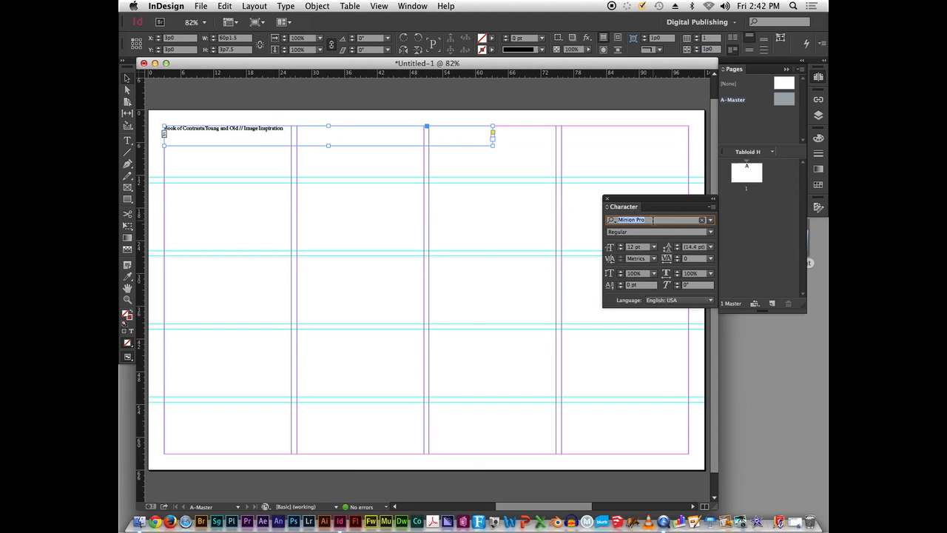
{"action": "type", "text": "hel"}
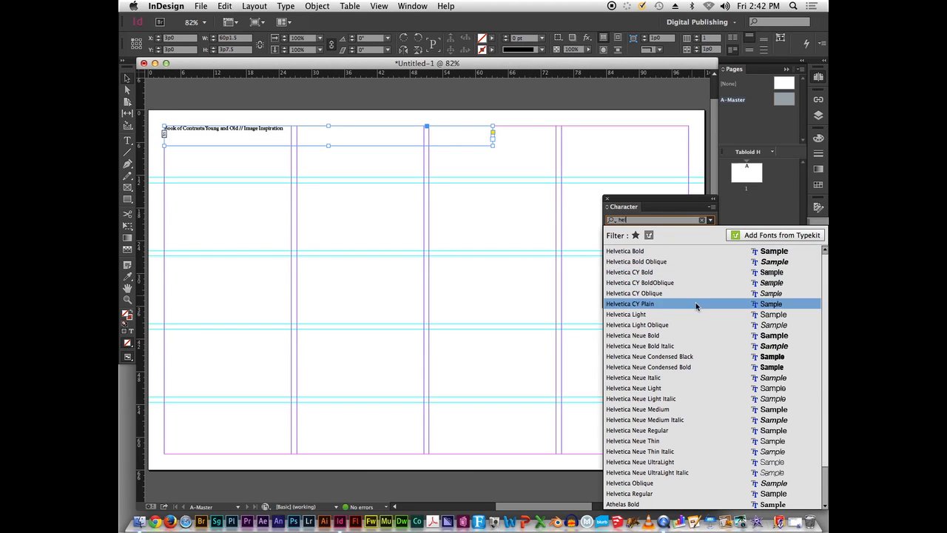
{"action": "key", "text": "BackSpace"}
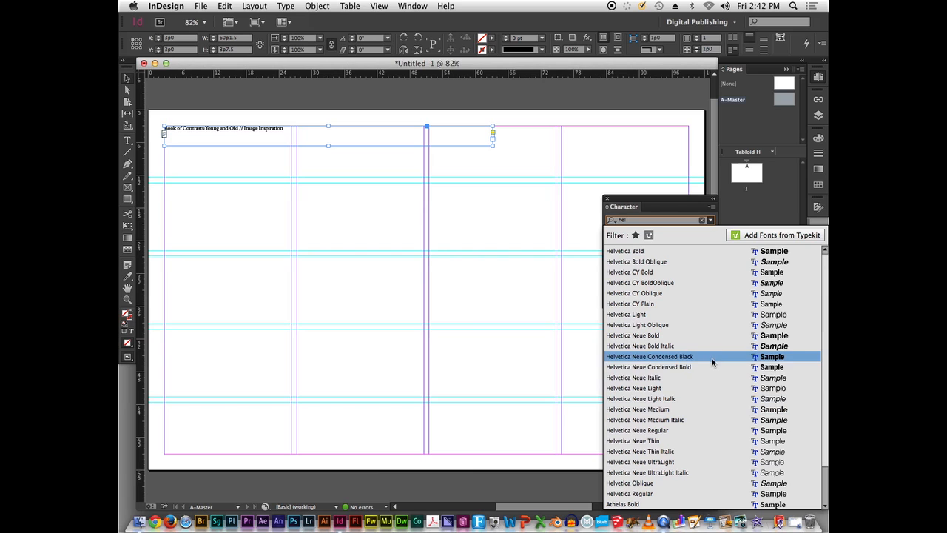
{"action": "left_click", "coordinate": [712, 367]}
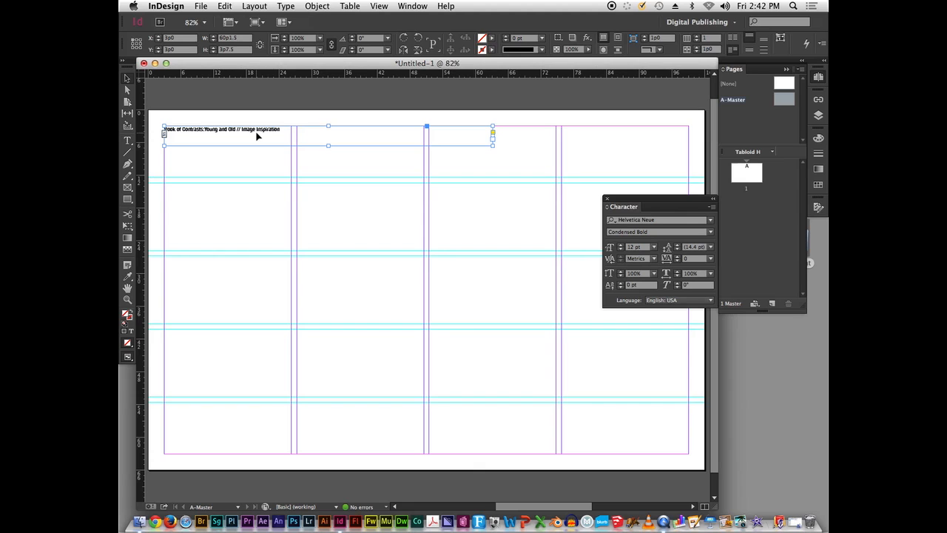
Set the size of the whole title text to 30 pt
{"action": "double_click", "coordinate": [257, 131]}
{"action": "key", "text": "super+a"}
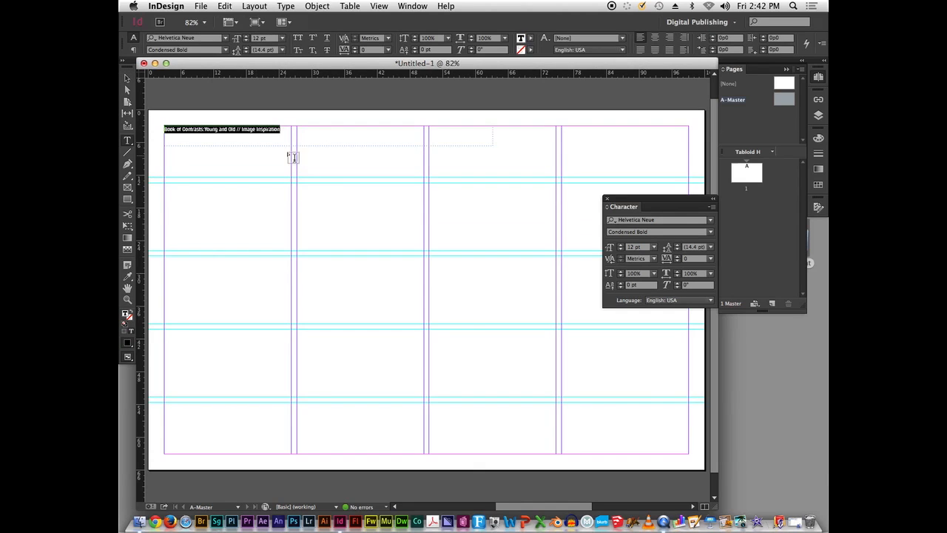
{"action": "left_click", "coordinate": [278, 130]}
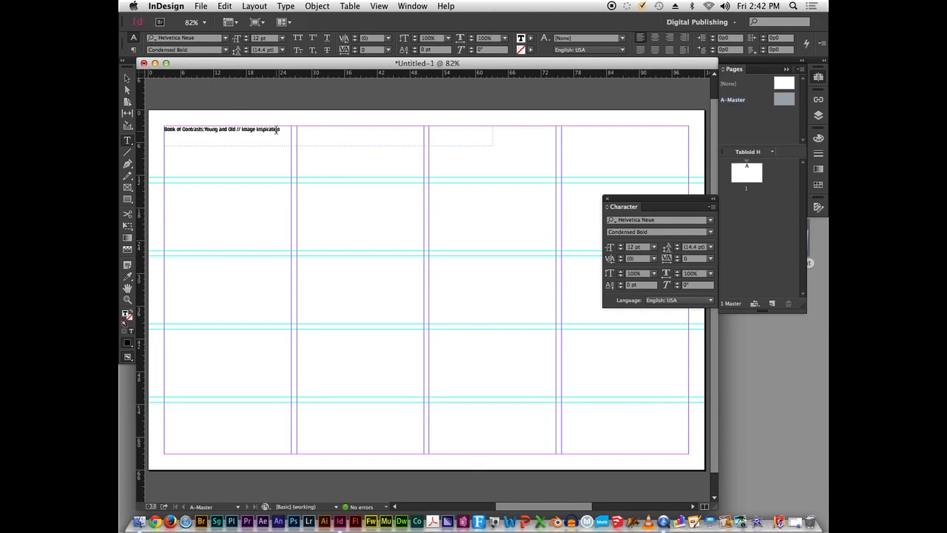
{"action": "key", "text": "Escape"}
{"action": "double_click", "coordinate": [278, 133]}
{"action": "key", "text": "super+a"}
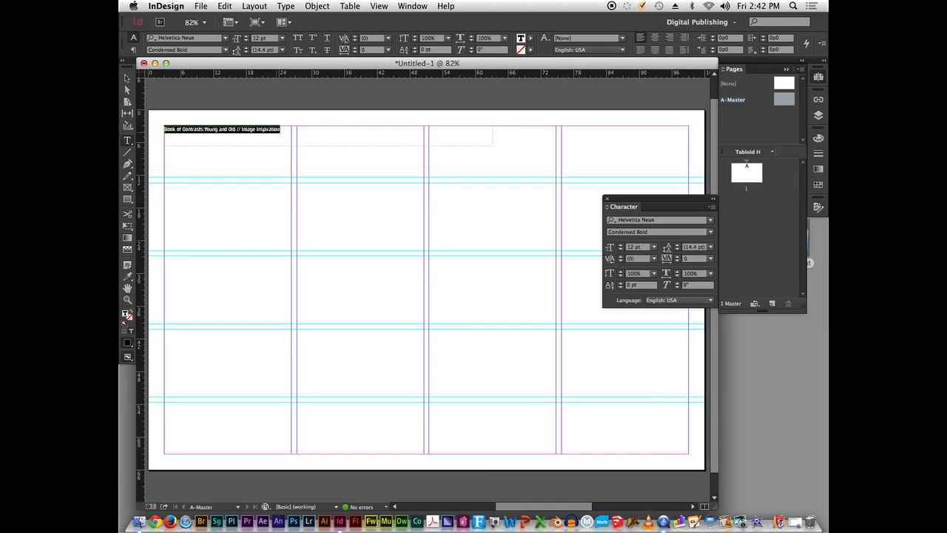
{"action": "left_click", "coordinate": [287, 131]}
{"action": "key", "text": "Escape"}
{"action": "double_click", "coordinate": [266, 134]}
{"action": "key", "text": "super+a"}
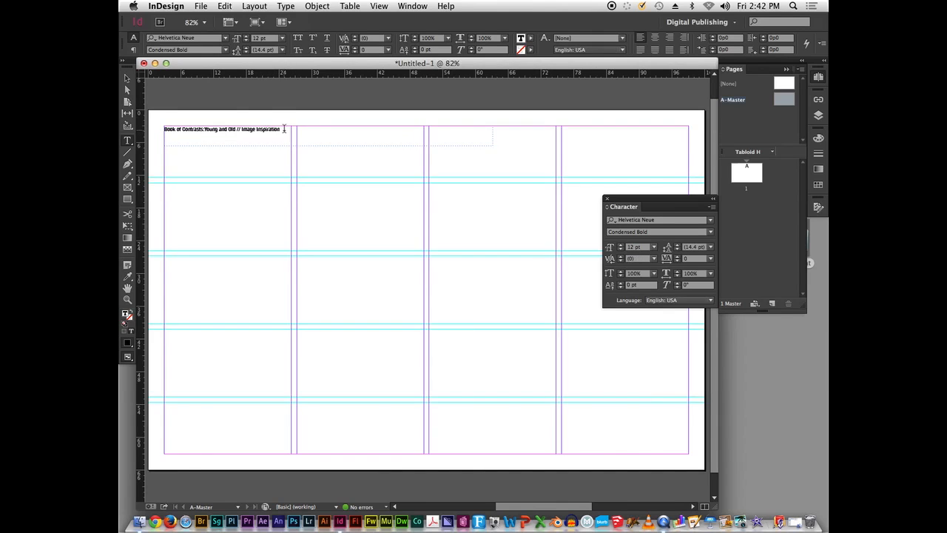
{"action": "scroll", "coordinate": [185, 124], "scroll_direction": "left", "scroll_amount": 5}
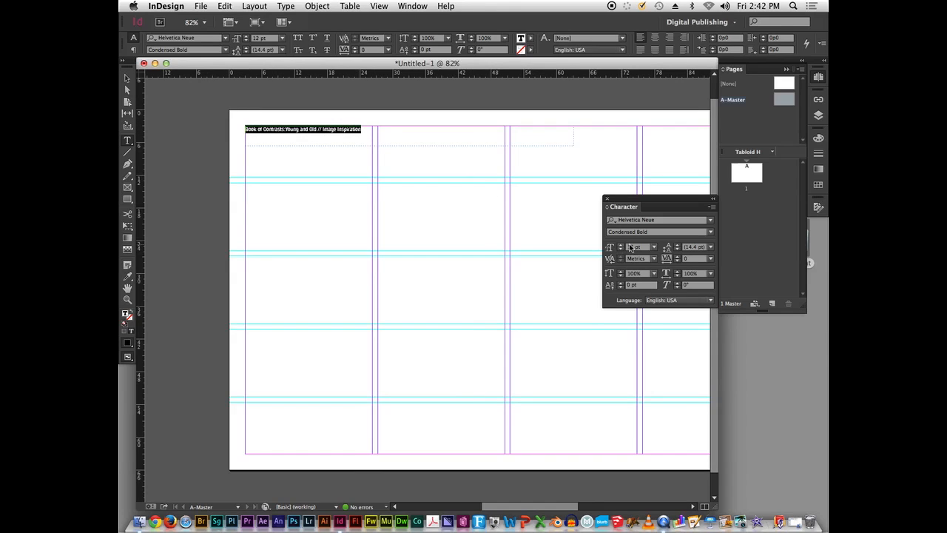
{"action": "double_click", "coordinate": [631, 247]}
{"action": "type", "text": "30"}
{"action": "left_click", "coordinate": [692, 247]}
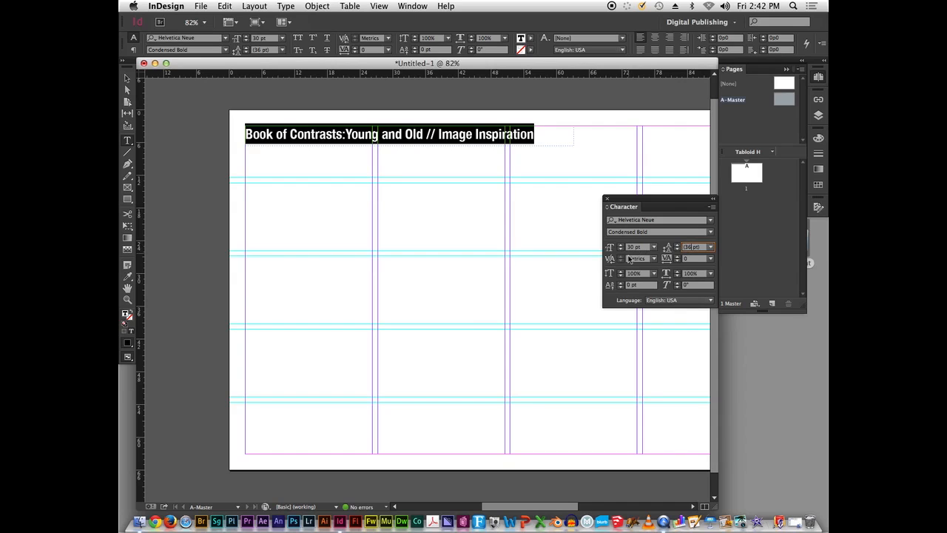
Set the title text's size to 20 pt and deselect its frame
{"action": "left_click", "coordinate": [628, 247]}
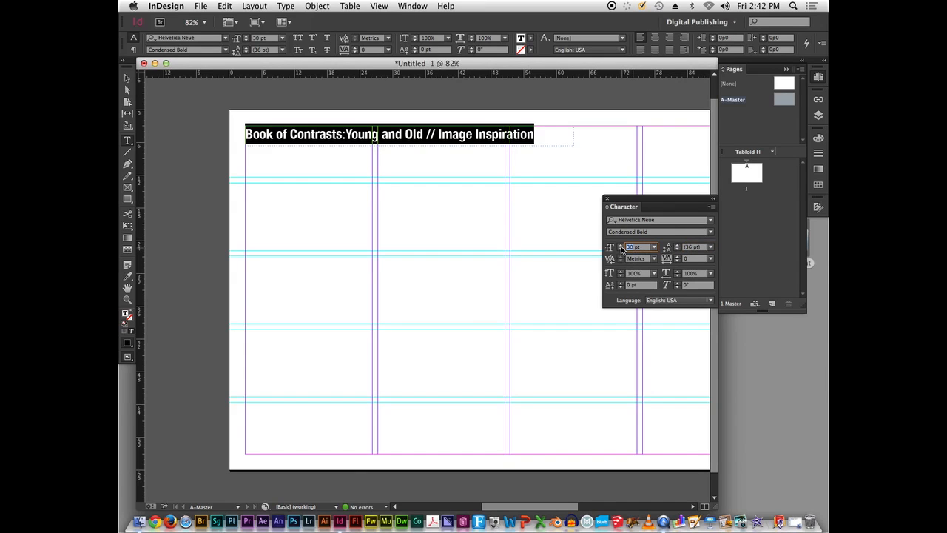
{"action": "type", "text": "20"}
{"action": "left_click", "coordinate": [693, 248]}
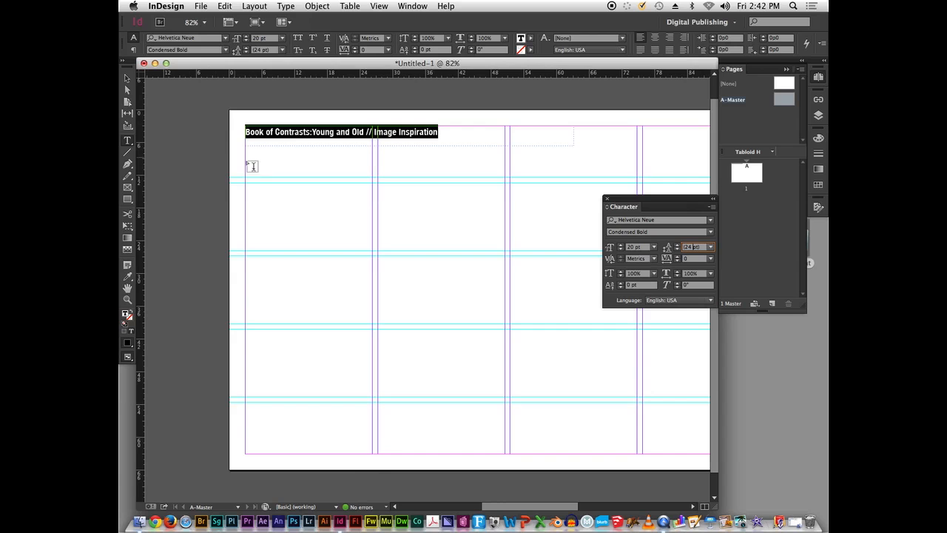
{"action": "left_click", "coordinate": [127, 78]}
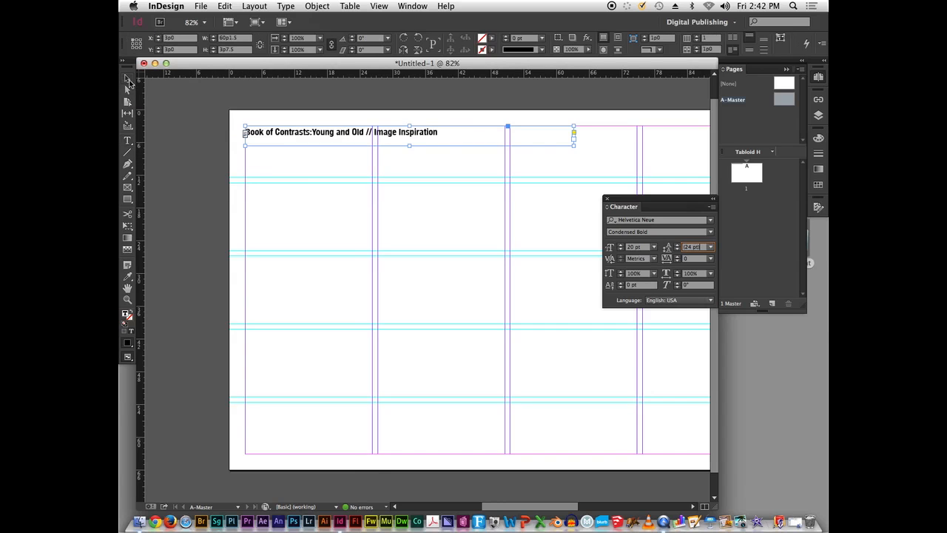
{"action": "left_click", "coordinate": [193, 147]}
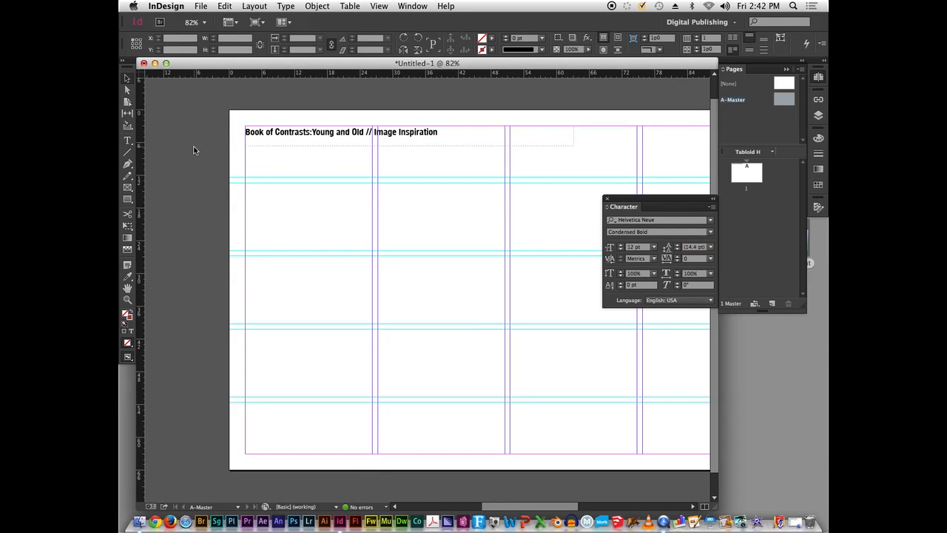
Examine the title on the A-Master page with guides and frame edges hidden, and return to the normal view
{"action": "left_click_drag", "start_coordinate": [298, 165], "coordinate": [247, 150]}
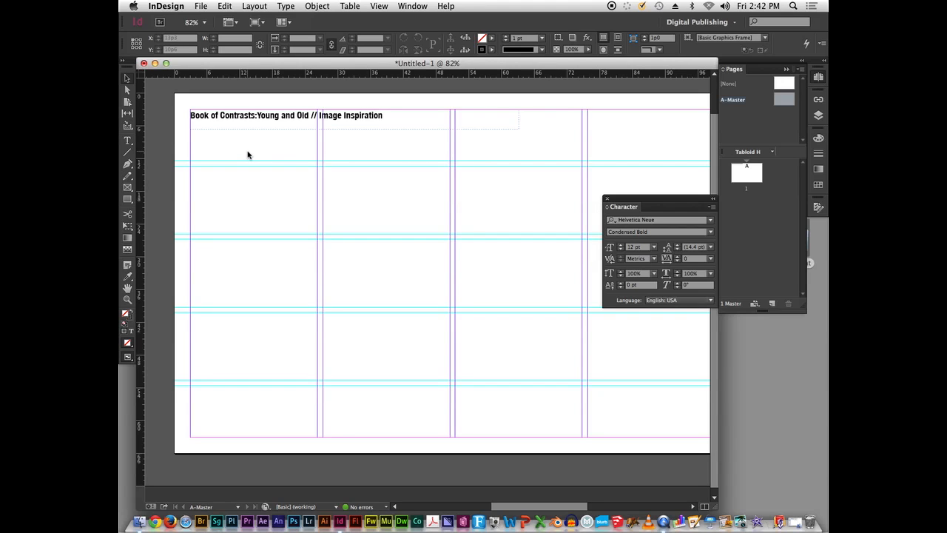
{"action": "left_click_drag", "start_coordinate": [292, 153], "coordinate": [273, 152]}
{"action": "key", "text": "w"}
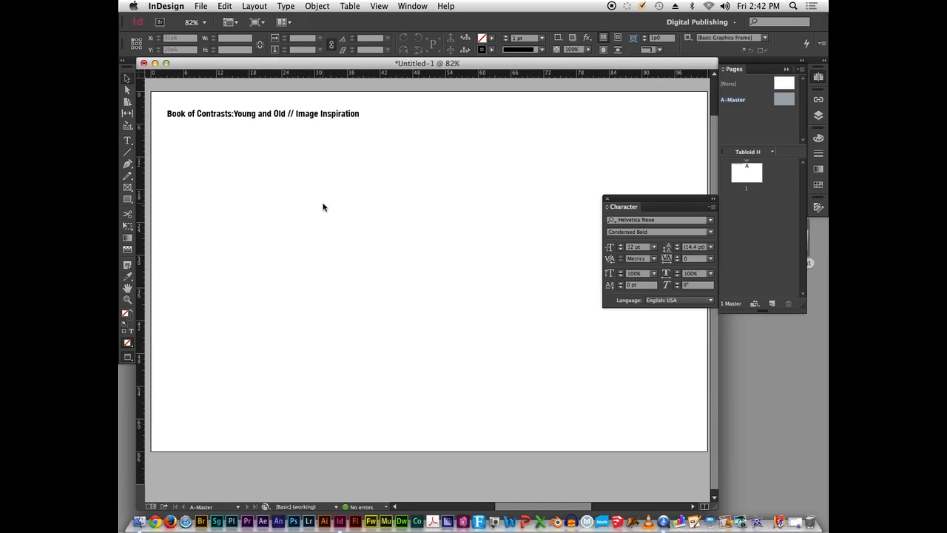
{"action": "key", "text": "w"}
{"action": "key", "text": "w"}
{"action": "key", "text": "w"}
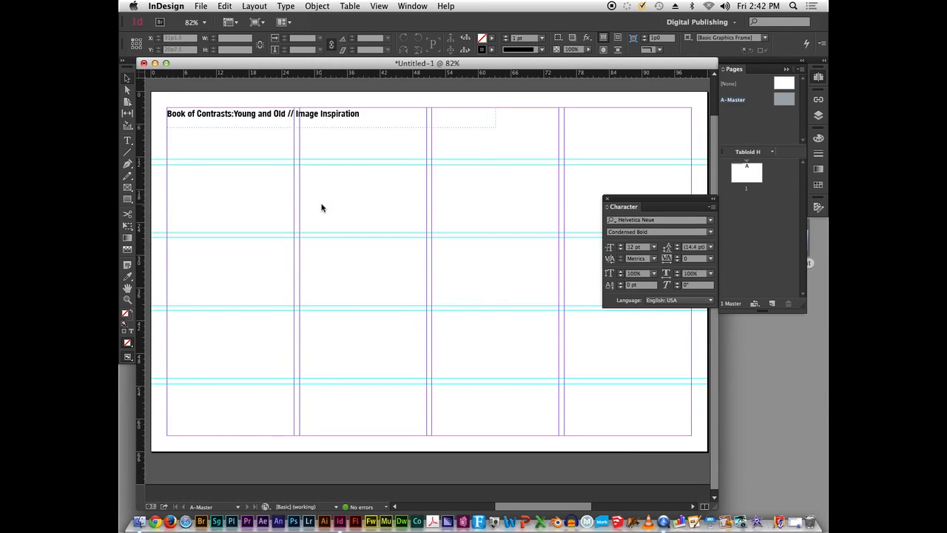
{"action": "key", "text": "w"}
{"action": "key", "text": "w"}
{"action": "scroll", "coordinate": [319, 281], "scroll_direction": "left", "scroll_amount": 4}
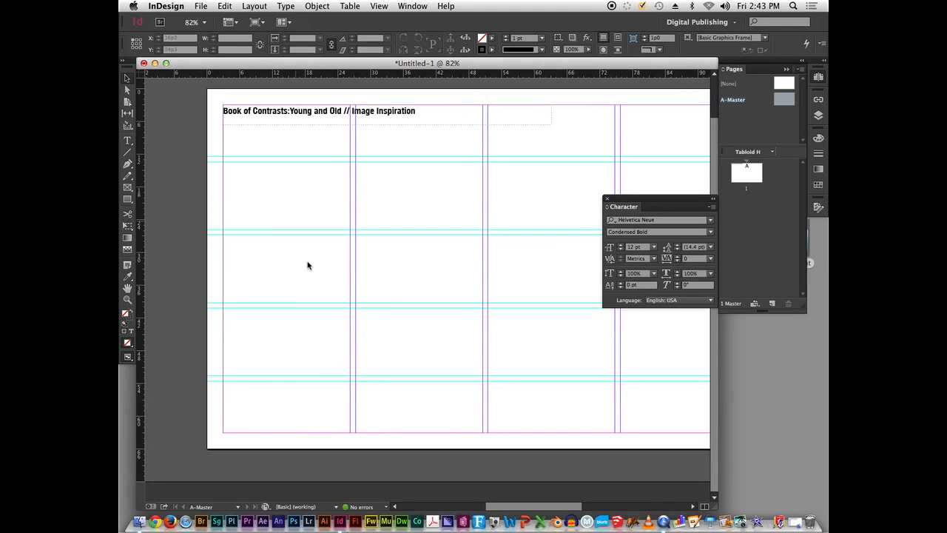
Shorten the title's text frame by raising its bottom edge closer to the text
{"action": "left_click", "coordinate": [328, 110]}
{"action": "left_click_drag", "start_coordinate": [387, 124], "coordinate": [387, 120]}
{"action": "left_click", "coordinate": [371, 155]}
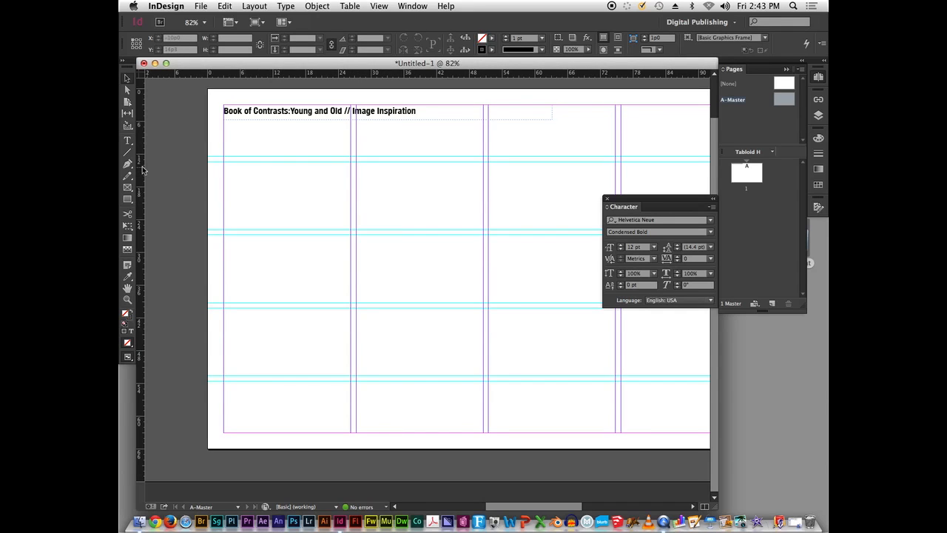
Add a text frame about 8p4 by 3p7 in the page's bottom-left margin corner, reading "2014"
{"action": "left_click", "coordinate": [127, 139]}
{"action": "left_click_drag", "start_coordinate": [227, 412], "coordinate": [268, 433]}
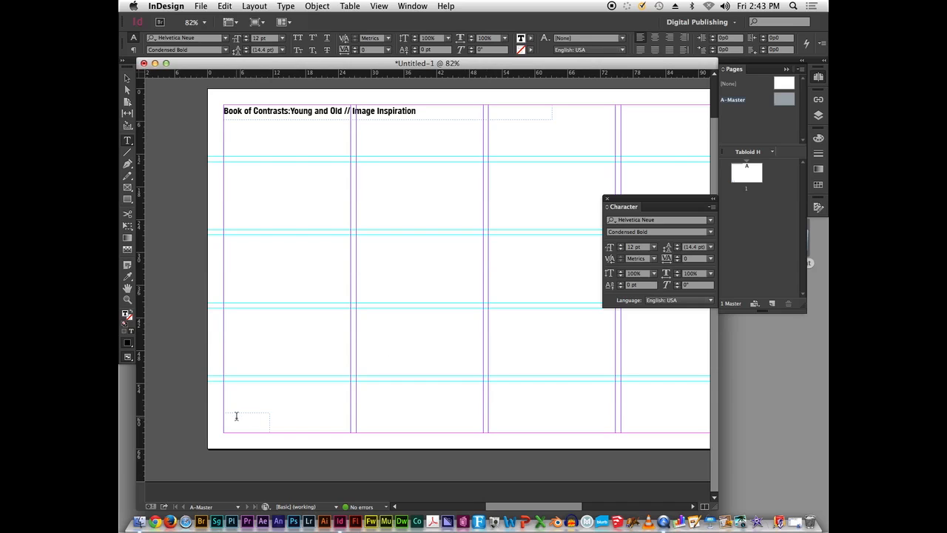
{"action": "type", "text": "2014"}
{"action": "left_click", "coordinate": [127, 79]}
{"action": "left_click", "coordinate": [224, 370]}
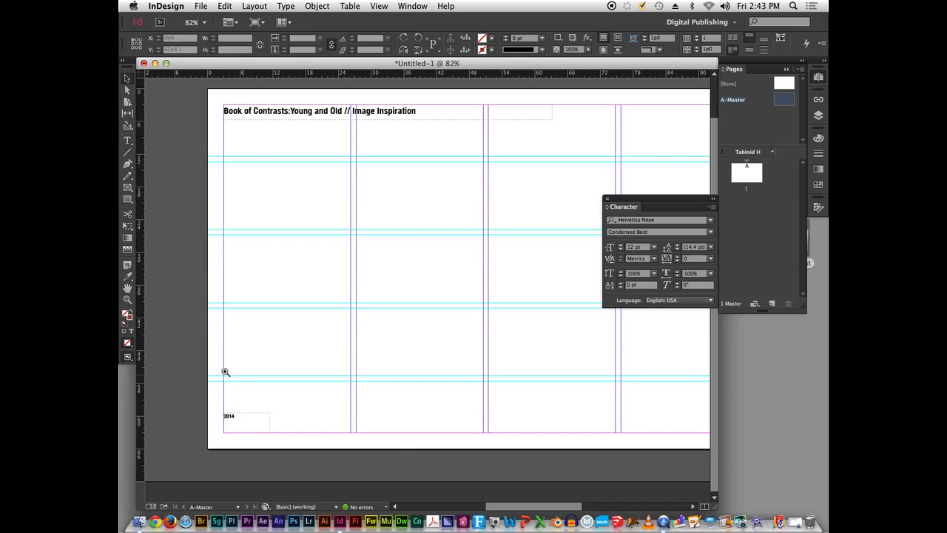
Set the size of the "2014" text to 30 pt
{"action": "left_click_drag", "start_coordinate": [205, 376], "coordinate": [396, 444]}
{"action": "left_click_drag", "start_coordinate": [309, 357], "coordinate": [339, 350]}
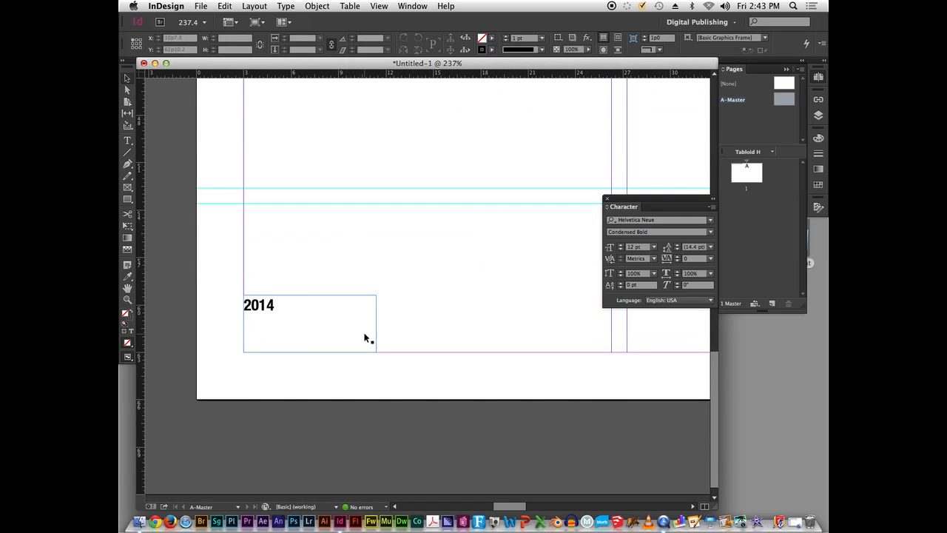
{"action": "left_click", "coordinate": [364, 331]}
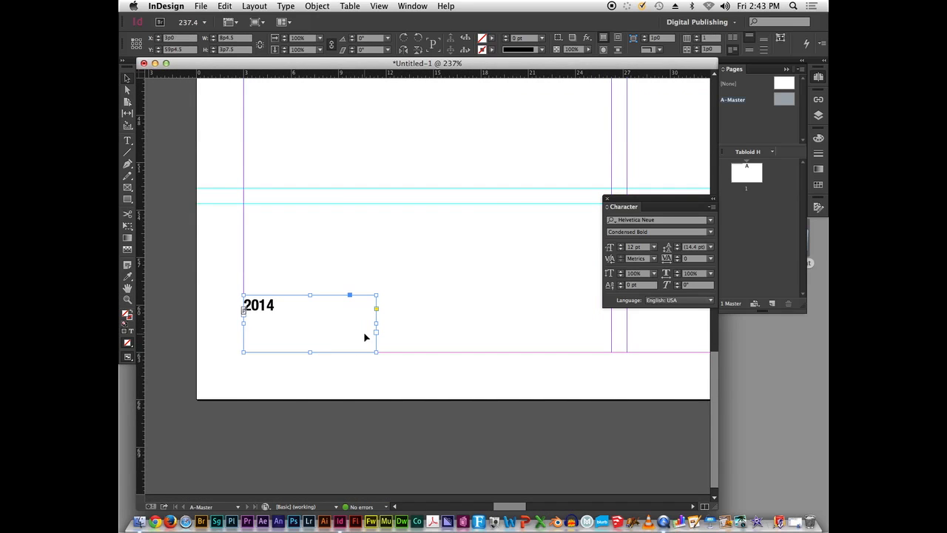
{"action": "double_click", "coordinate": [274, 309]}
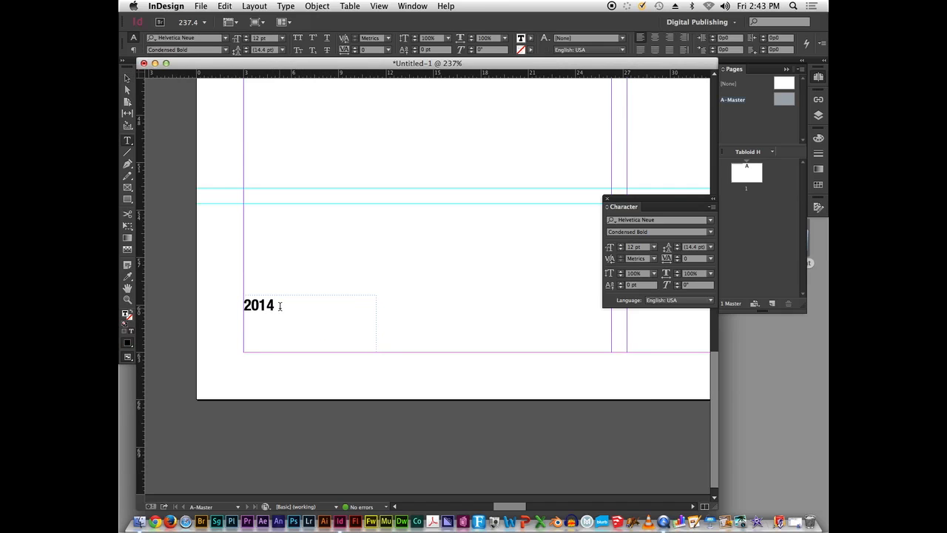
{"action": "left_click_drag", "start_coordinate": [280, 306], "coordinate": [226, 317]}
{"action": "left_click", "coordinate": [634, 247]}
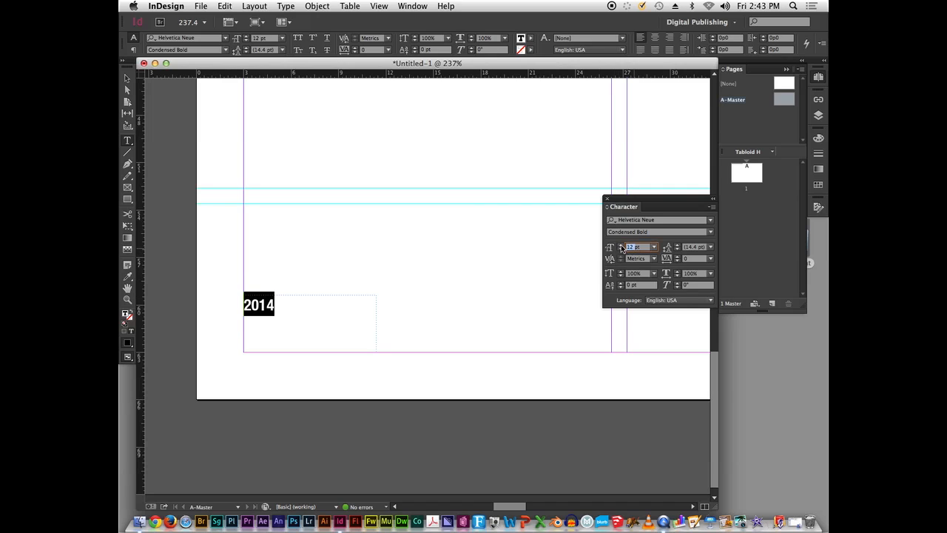
{"action": "type", "text": "30pt"}
{"action": "left_click", "coordinate": [127, 78]}
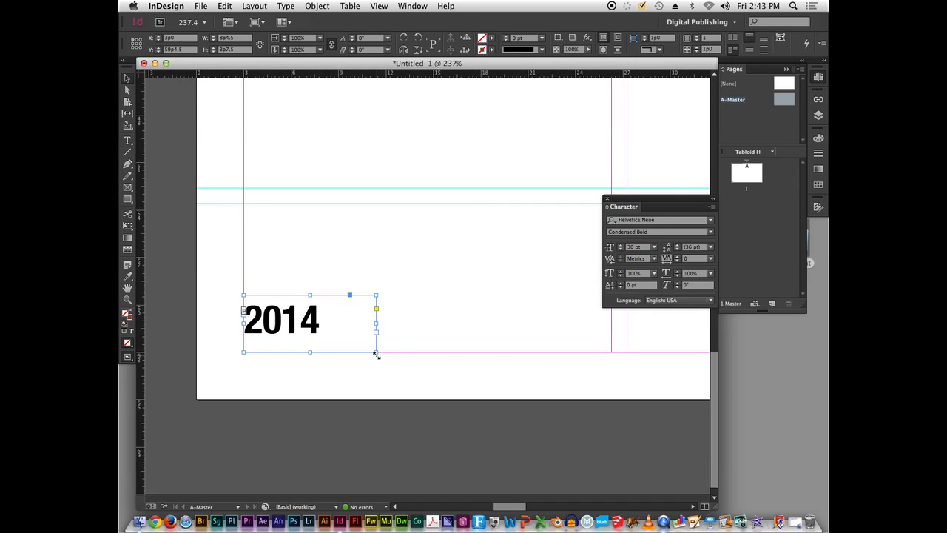
Shrink the "2014" frame to about 5p0 by 2p7 and place it on the bottom margin in the page's left corner
{"action": "left_click_drag", "start_coordinate": [375, 354], "coordinate": [324, 339]}
{"action": "left_click_drag", "start_coordinate": [287, 298], "coordinate": [290, 333]}
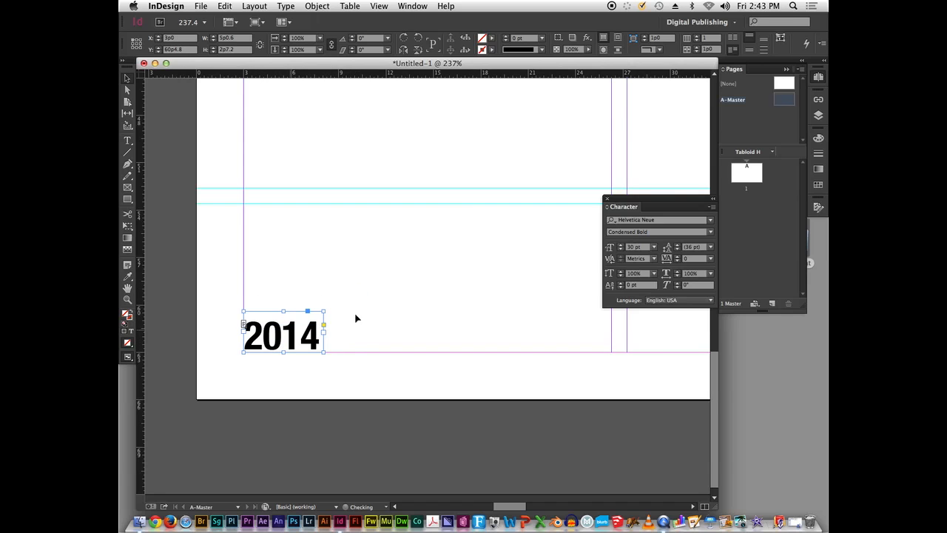
{"action": "left_click", "coordinate": [370, 316]}
Examine the title and the "2014" text together across the page with the guides hidden
{"action": "key", "text": "w"}
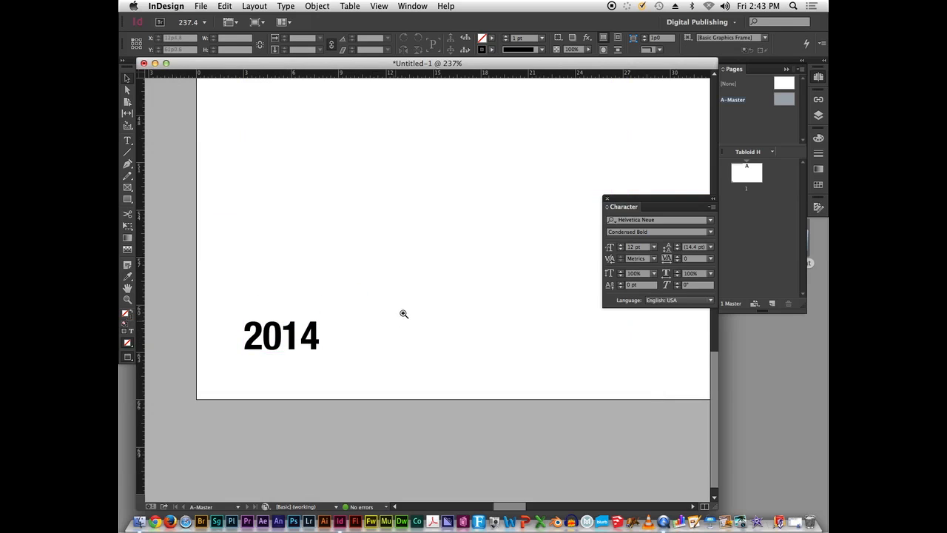
{"action": "key", "text": "z"}
{"action": "left_click", "coordinate": [405, 312], "text": "alt"}
{"action": "left_click", "coordinate": [408, 304], "text": "alt"}
{"action": "left_click", "coordinate": [412, 302], "text": "alt"}
{"action": "left_click_drag", "start_coordinate": [395, 321], "coordinate": [260, 352]}
{"action": "left_click", "coordinate": [388, 289], "text": "alt"}
{"action": "left_click_drag", "start_coordinate": [402, 290], "coordinate": [231, 358]}
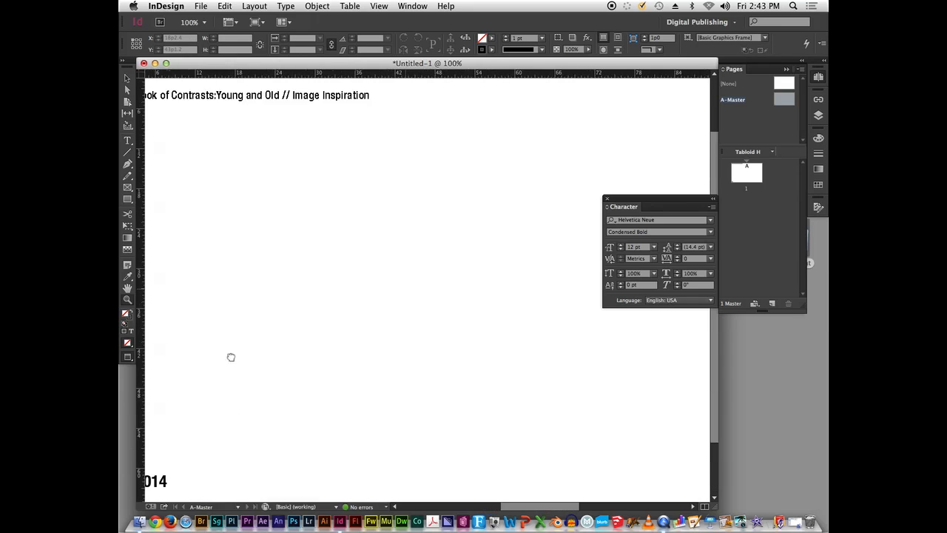
{"action": "left_click", "coordinate": [347, 274], "text": "alt"}
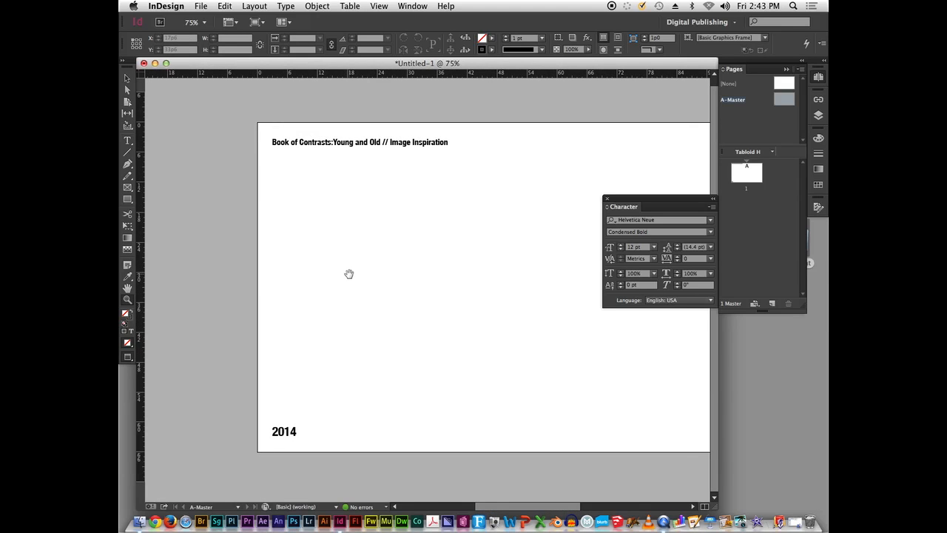
{"action": "key", "text": "w"}
Add a text frame about 8 picas wide just right of the "2014" text and enter the designer's full name
{"action": "left_click_drag", "start_coordinate": [233, 349], "coordinate": [404, 397]}
{"action": "left_click", "coordinate": [381, 356]}
{"action": "mouse_move", "coordinate": [377, 354]}
{"action": "left_mouse_down"}
{"action": "mouse_move", "coordinate": [387, 348]}
{"action": "mouse_move", "coordinate": [361, 352]}
{"action": "left_mouse_up"}
{"action": "key", "text": "t"}
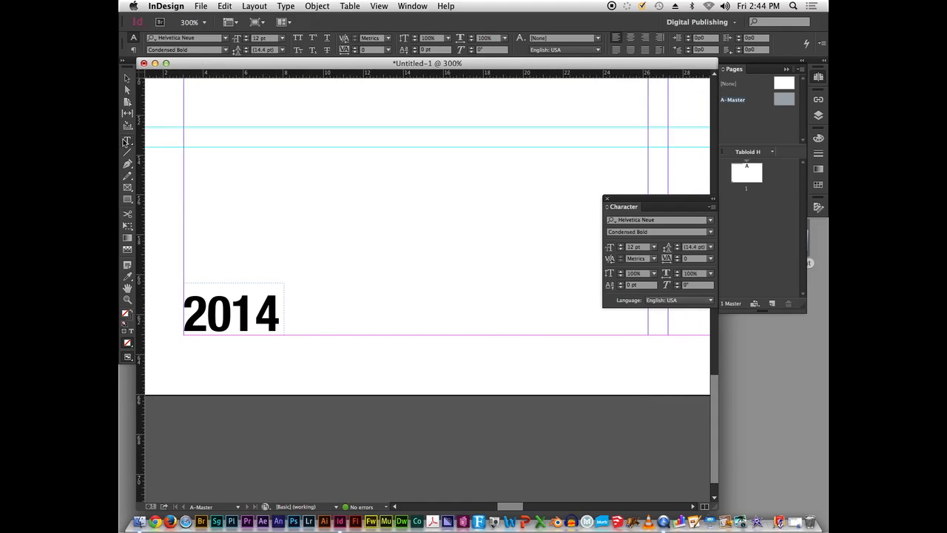
{"action": "left_click_drag", "start_coordinate": [300, 295], "coordinate": [458, 320]}
{"action": "type", "text": "Josh Schott"}
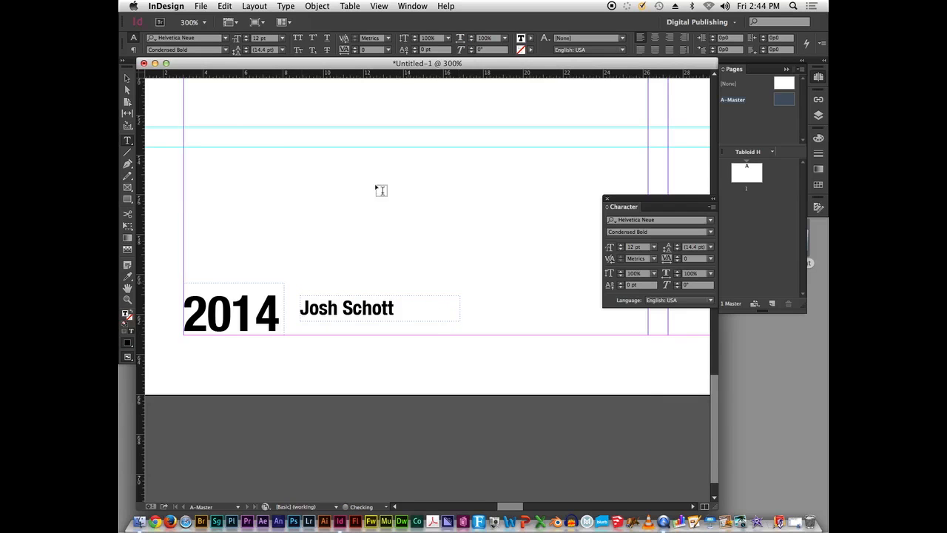
Narrow the designer name frame to about 5p0.6 wide and move it slightly down beside "2014", checking it with the guides hidden
{"action": "left_click", "coordinate": [127, 78]}
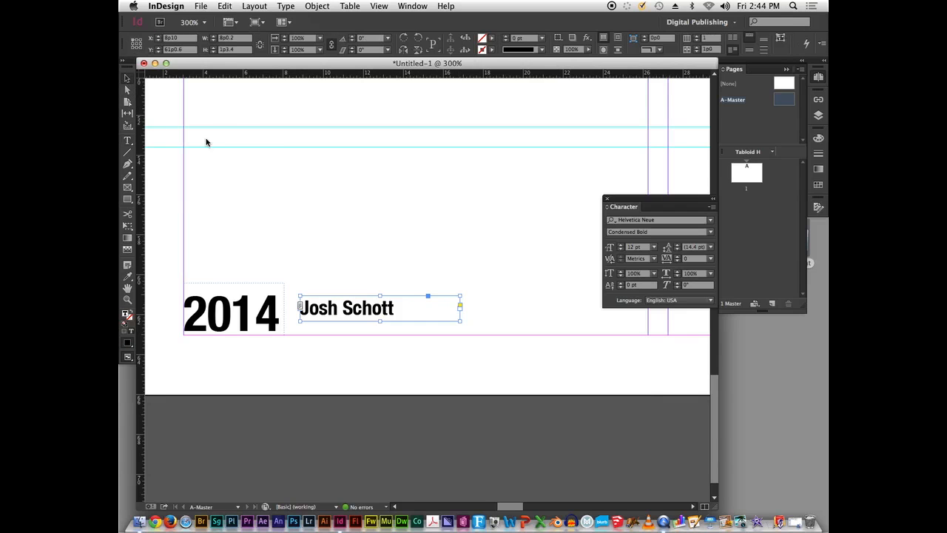
{"action": "left_click_drag", "start_coordinate": [460, 313], "coordinate": [402, 311]}
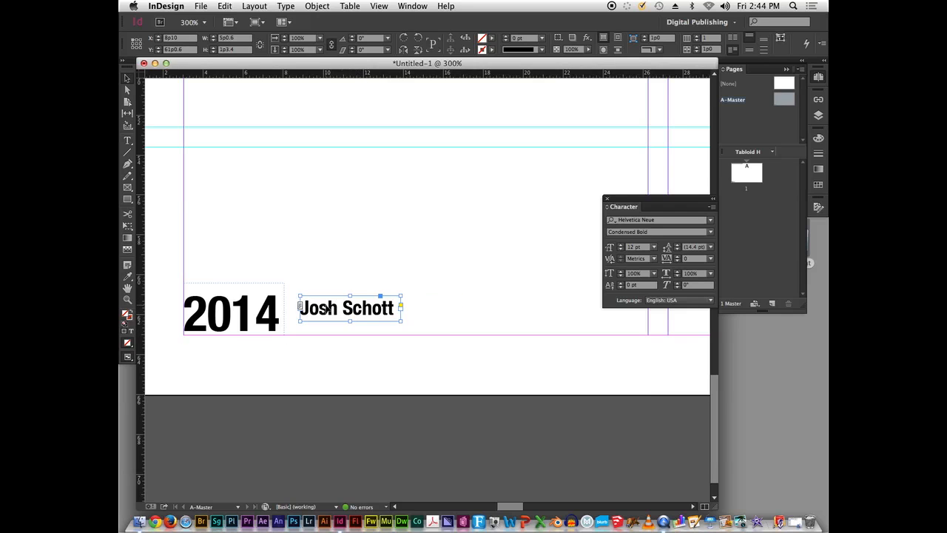
{"action": "left_click_drag", "start_coordinate": [327, 308], "coordinate": [342, 322]}
{"action": "left_click", "coordinate": [334, 275]}
{"action": "key", "text": "w"}
{"action": "key", "text": "w"}
{"action": "left_click", "coordinate": [353, 331]}
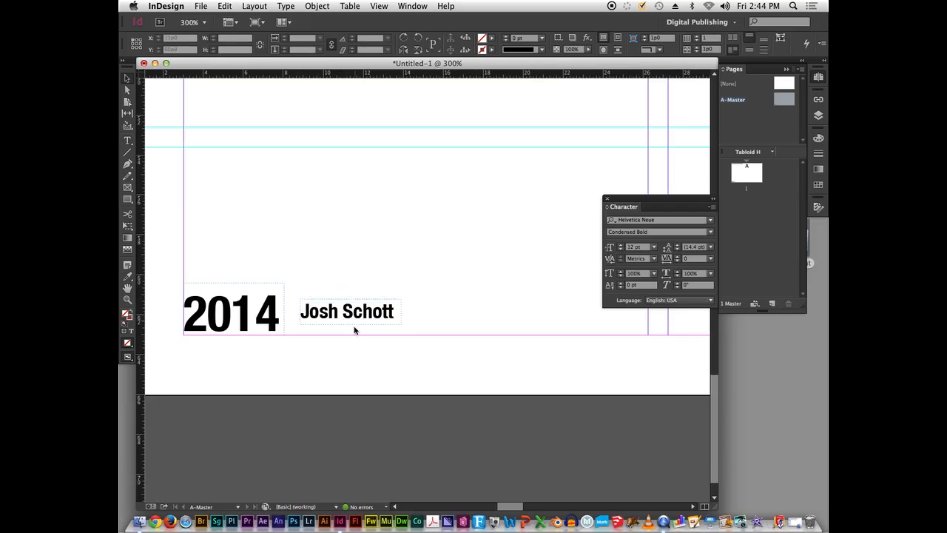
{"action": "key", "text": "w"}
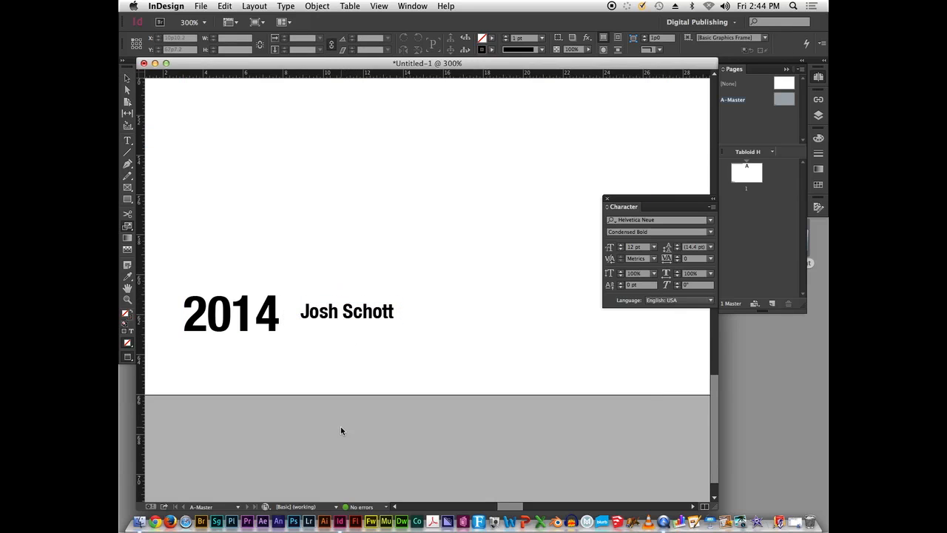
{"action": "key", "text": "w"}
Duplicate the designer name frame straight across to its right, at about X 14p8
{"action": "scroll", "coordinate": [332, 337], "scroll_direction": "right", "scroll_amount": 1}
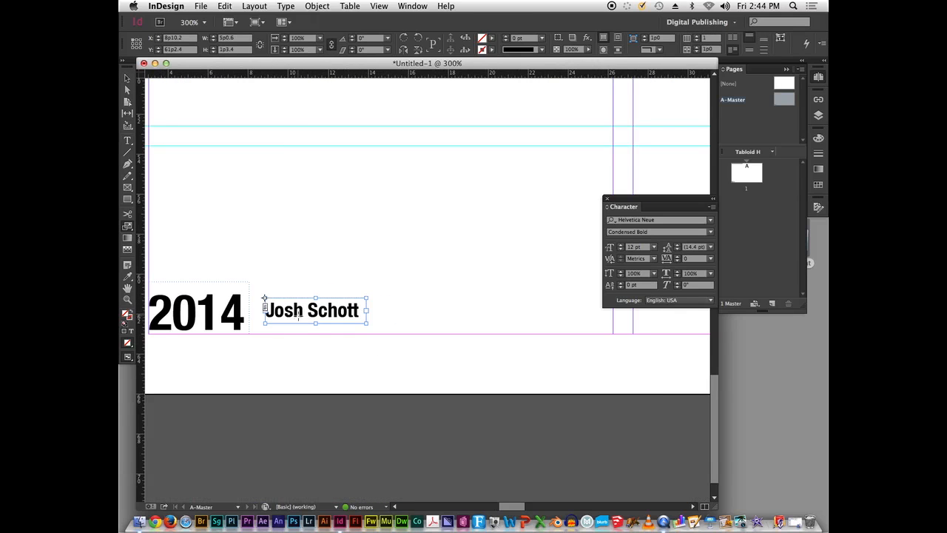
{"action": "key", "text": "v"}
{"action": "left_click_drag", "start_coordinate": [283, 315], "coordinate": [396, 316]}
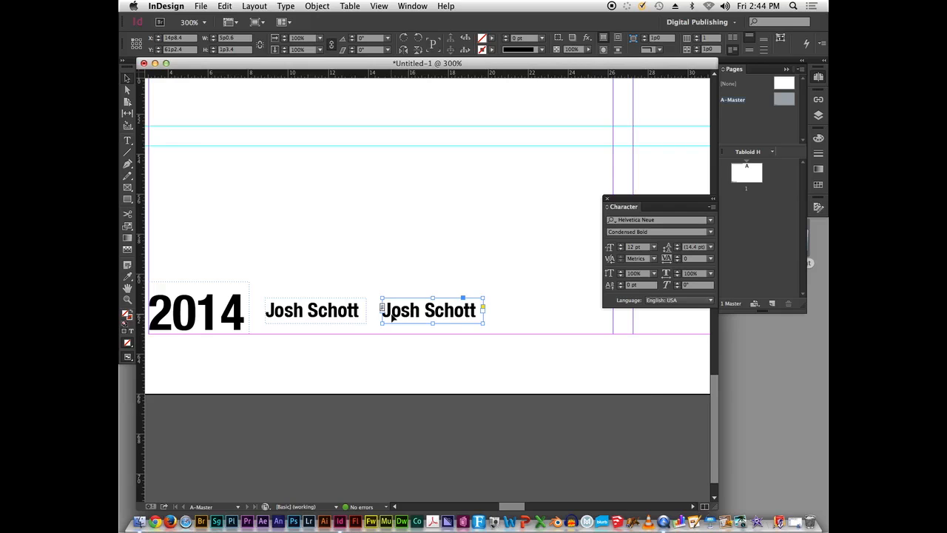
Replace the copied frame's text with the date 9/18/14 and narrow the frame to about 3p3.6 wide
{"action": "double_click", "coordinate": [393, 317]}
{"action": "key", "text": "super+a"}
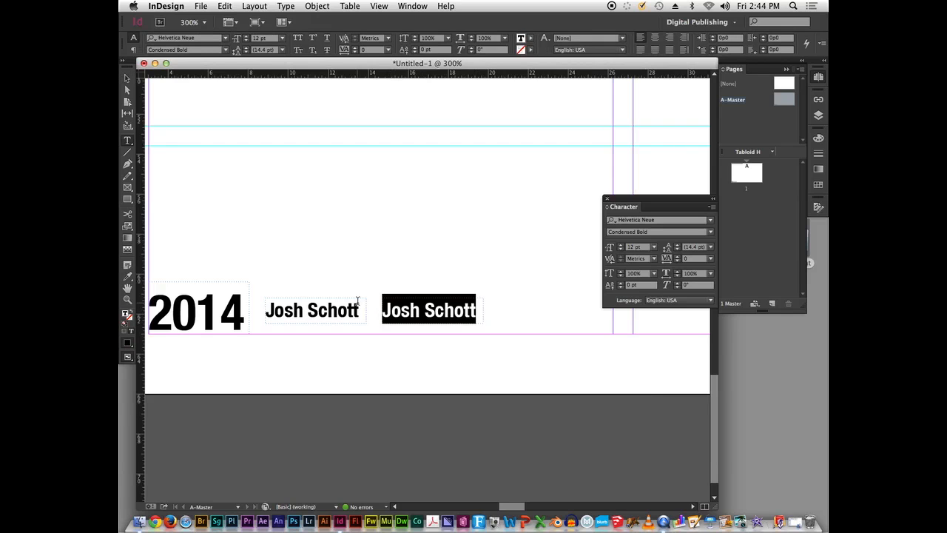
{"action": "type", "text": "9/26"}
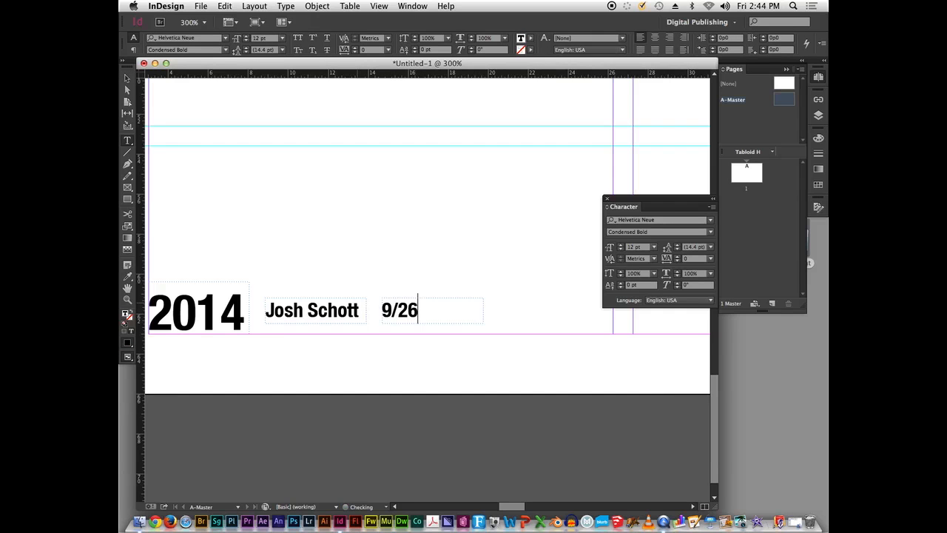
{"action": "type", "text": "/"}
{"action": "key", "text": "Left"}
{"action": "key", "text": "shift+Left"}
{"action": "key", "text": "shift+Left"}
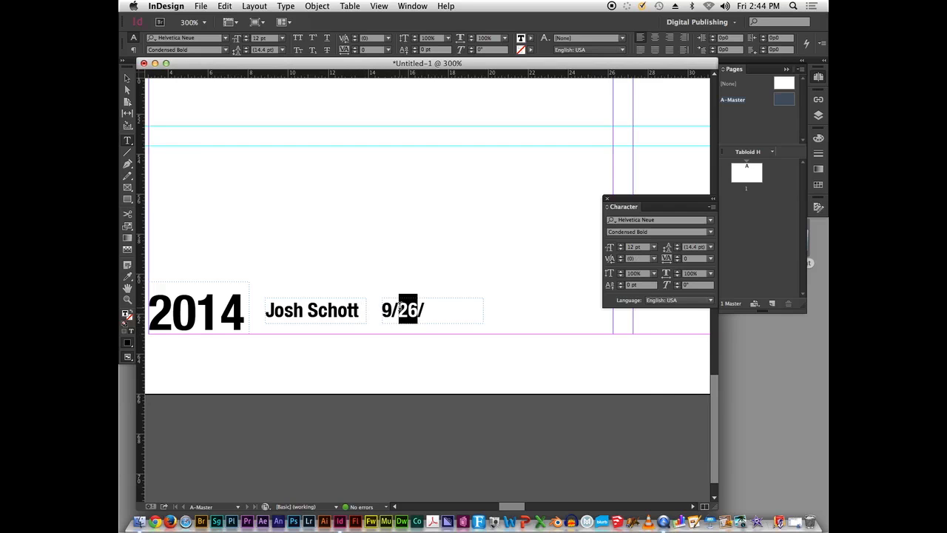
{"action": "type", "text": "18"}
{"action": "left_click", "coordinate": [438, 316]}
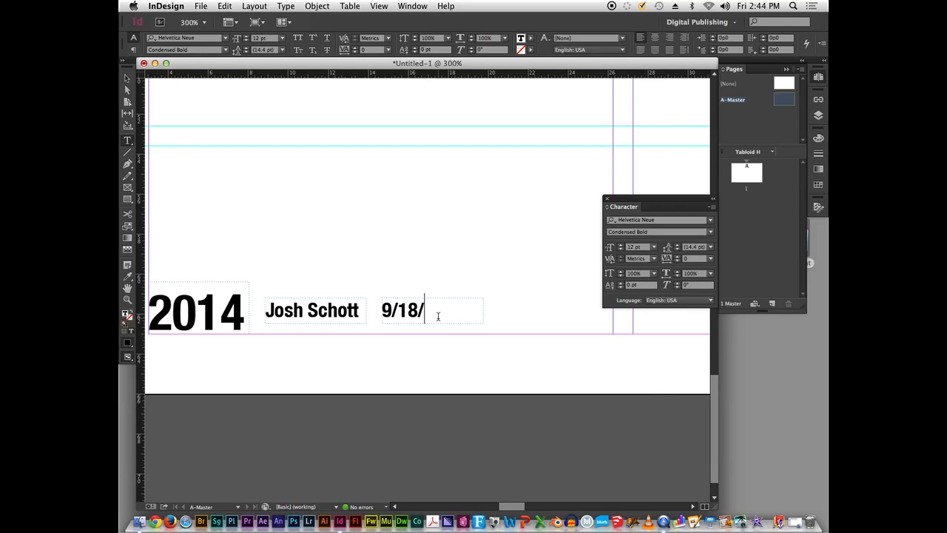
{"action": "type", "text": "14"}
{"action": "left_click", "coordinate": [129, 74]}
{"action": "left_click_drag", "start_coordinate": [483, 311], "coordinate": [457, 311]}
Change the text of a date frame copy right of the original to "Thurs 11-12" and widen the frame to fit
{"action": "double_click", "coordinate": [477, 315]}
{"action": "left_click", "coordinate": [526, 309]}
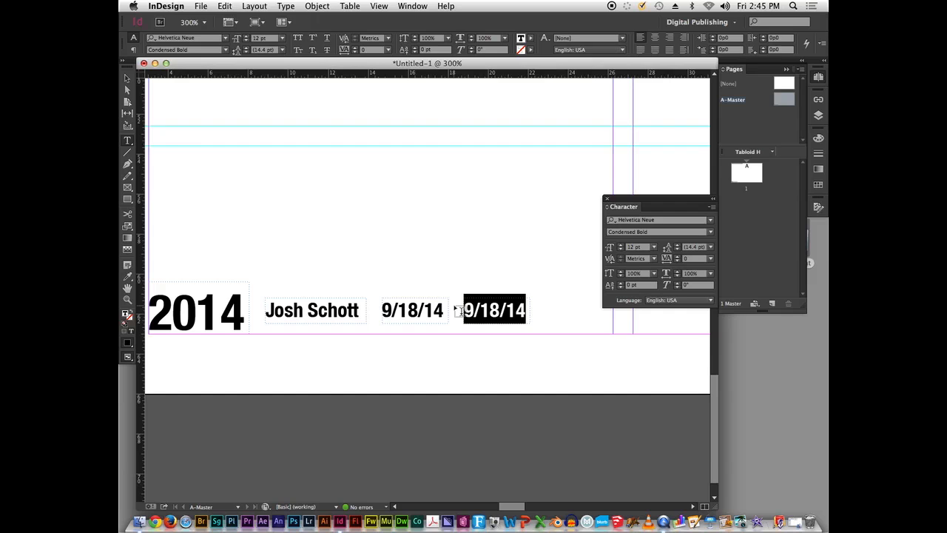
{"action": "type", "text": "Thu"}
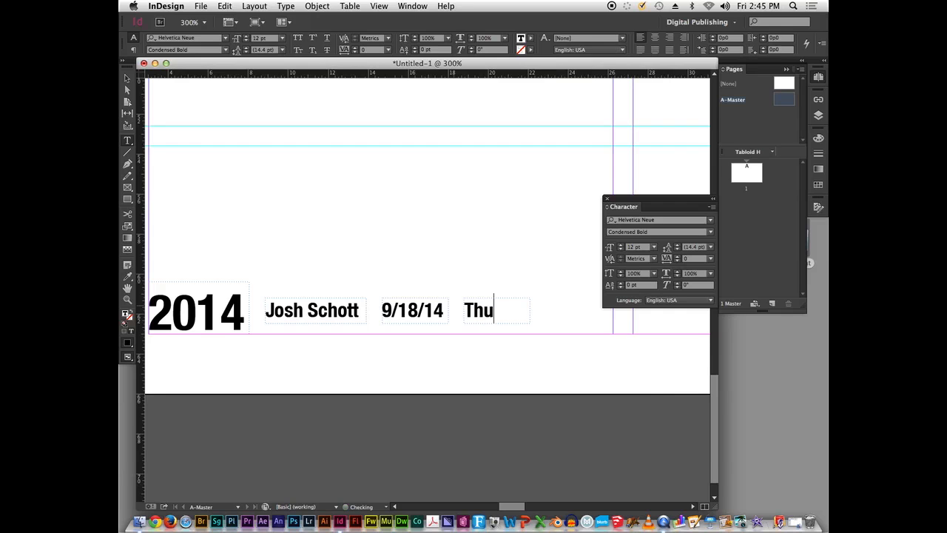
{"action": "type", "text": "rs da"}
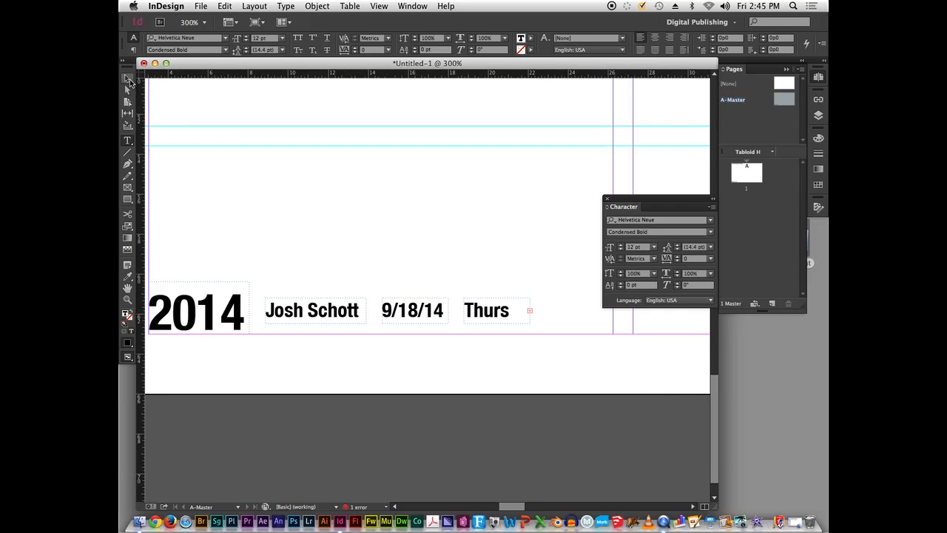
{"action": "left_click", "coordinate": [126, 78]}
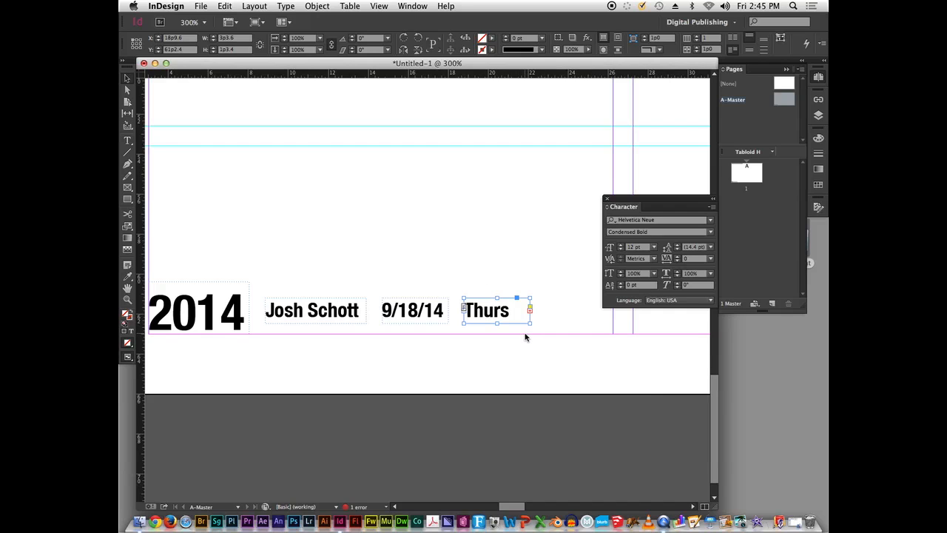
{"action": "left_click_drag", "start_coordinate": [530, 323], "coordinate": [565, 328]}
{"action": "left_click", "coordinate": [575, 359]}
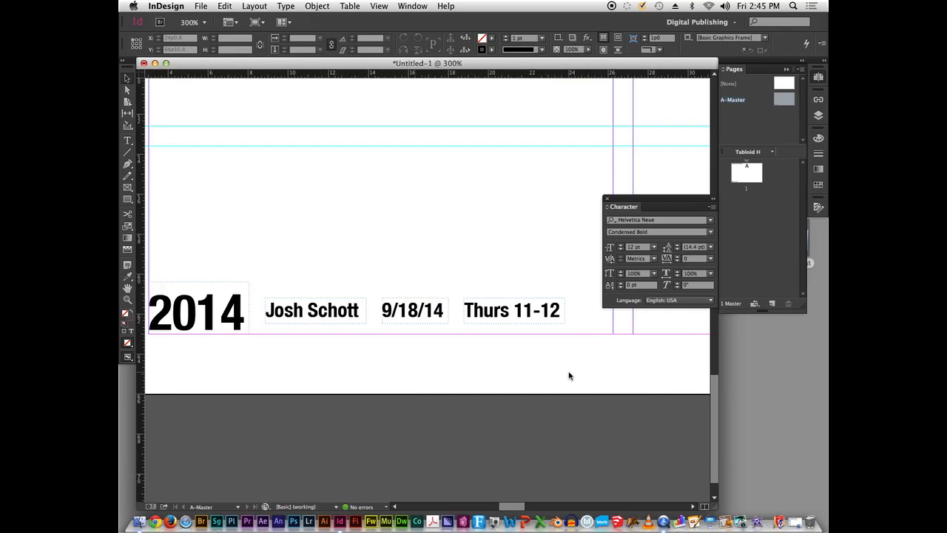
Examine the title and footer texts together on the whole master page at 75% with the guides hidden
{"action": "key", "text": "w"}
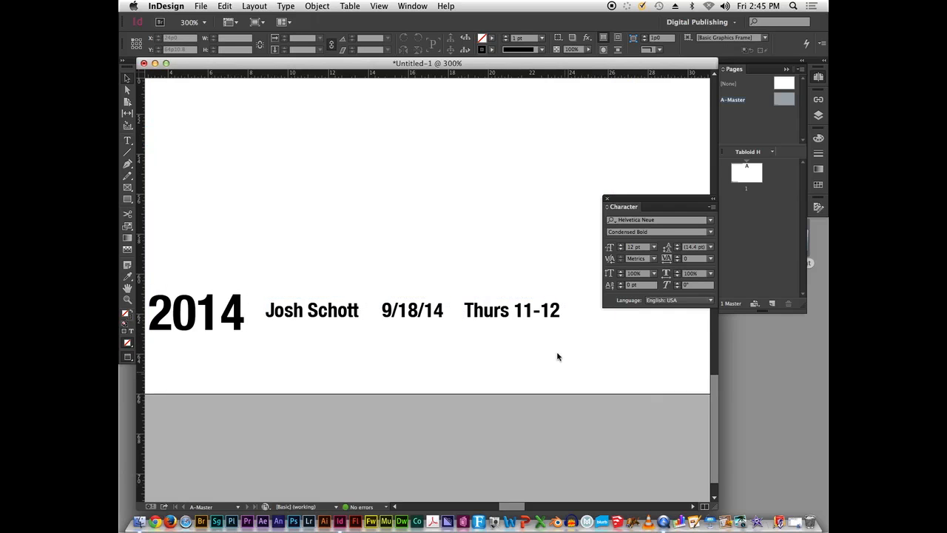
{"action": "key", "text": "z"}
{"action": "left_click", "coordinate": [492, 244], "text": "alt"}
{"action": "left_click", "coordinate": [491, 245], "text": "alt"}
{"action": "left_click", "coordinate": [492, 245], "text": "alt"}
{"action": "left_click", "coordinate": [456, 276], "text": "alt"}
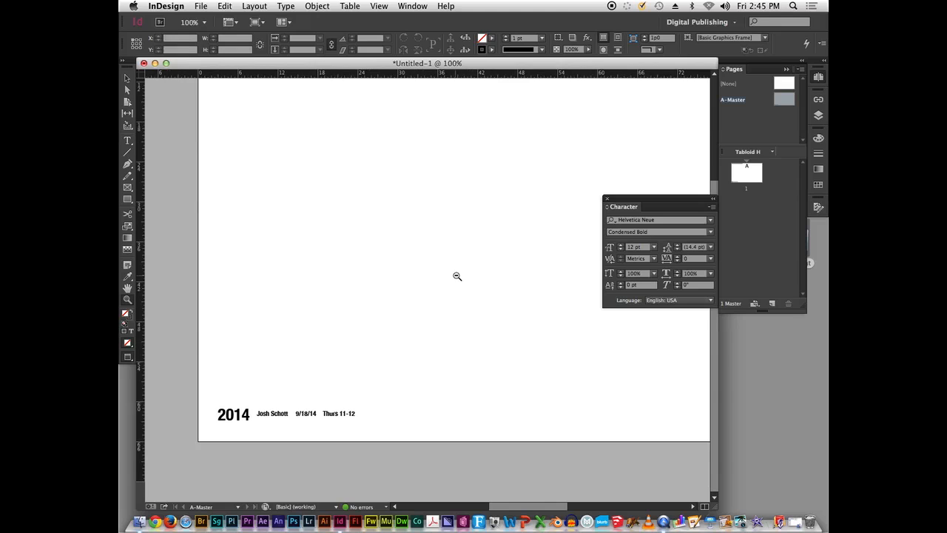
{"action": "left_click", "coordinate": [458, 275], "text": "alt"}
{"action": "key", "text": "space"}
{"action": "left_click_drag", "start_coordinate": [476, 272], "coordinate": [402, 264]}
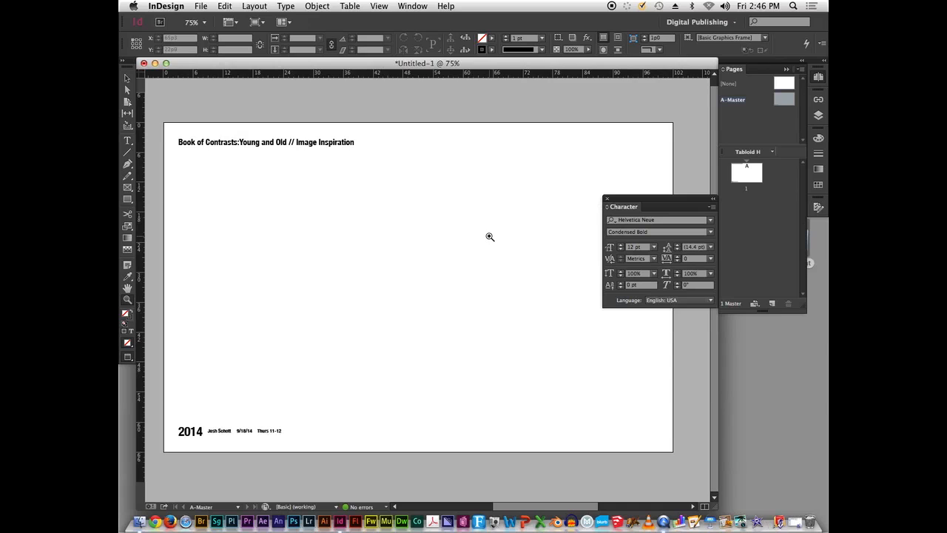
Apply A-Master to page 1 and open that page
{"action": "key", "text": "v"}
{"action": "left_click_drag", "start_coordinate": [747, 168], "coordinate": [748, 168]}
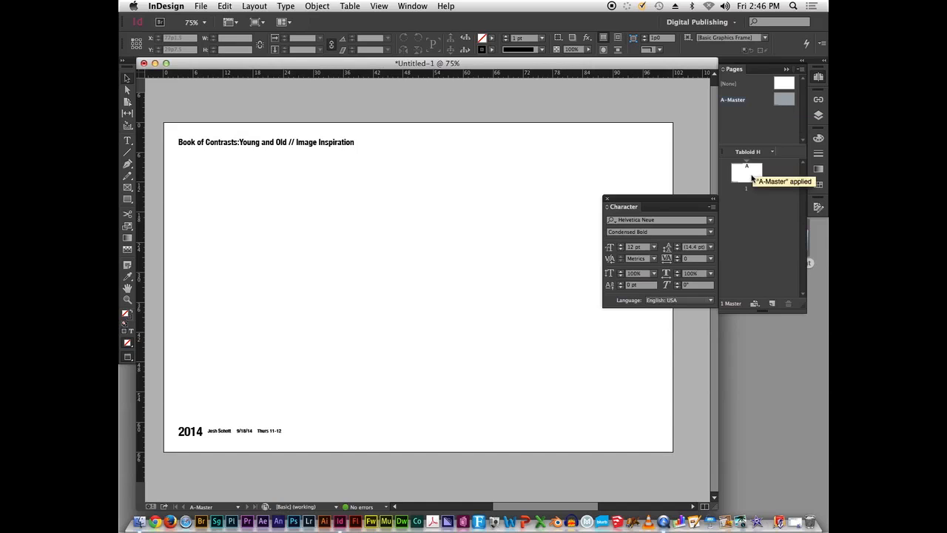
{"action": "left_click_drag", "start_coordinate": [778, 98], "coordinate": [743, 179]}
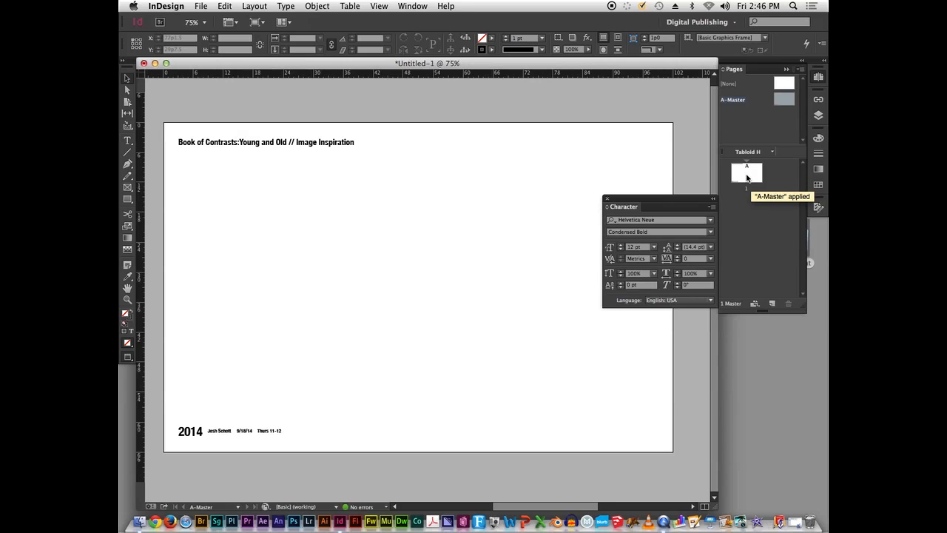
{"action": "double_click", "coordinate": [747, 176]}
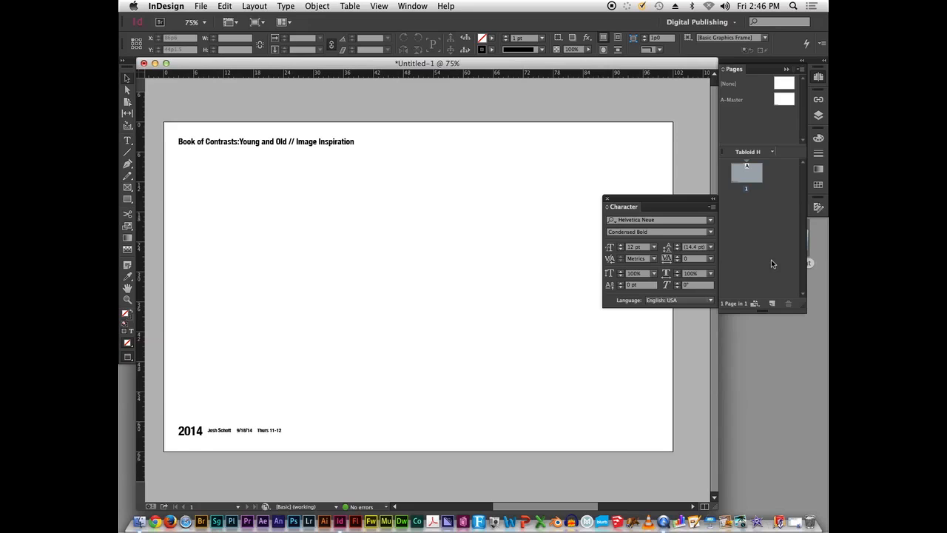
Add three more pages to the document after page 1
{"action": "left_click", "coordinate": [772, 304]}
{"action": "left_click", "coordinate": [773, 304]}
{"action": "left_click", "coordinate": [774, 304]}
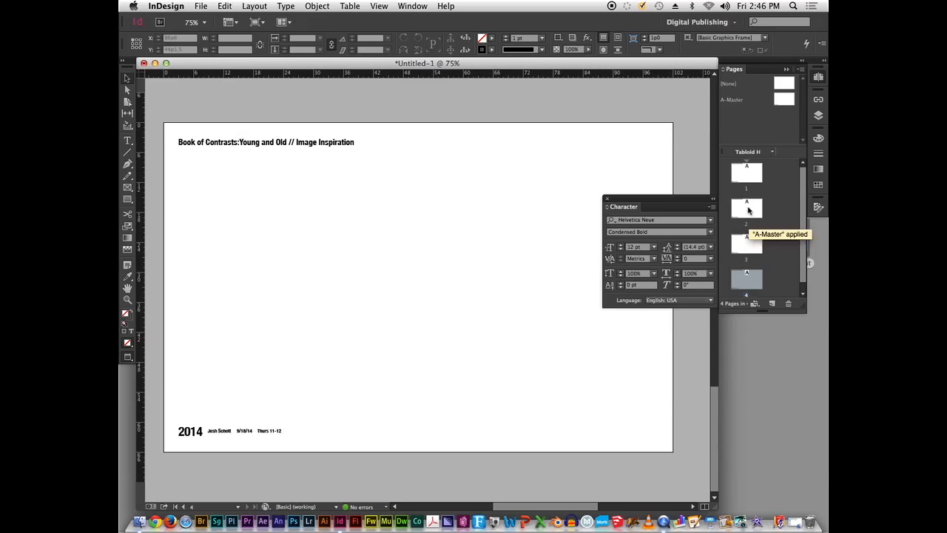
Examine the document pages for the master title, footer and grid, both with and without guides
{"action": "key", "text": "w"}
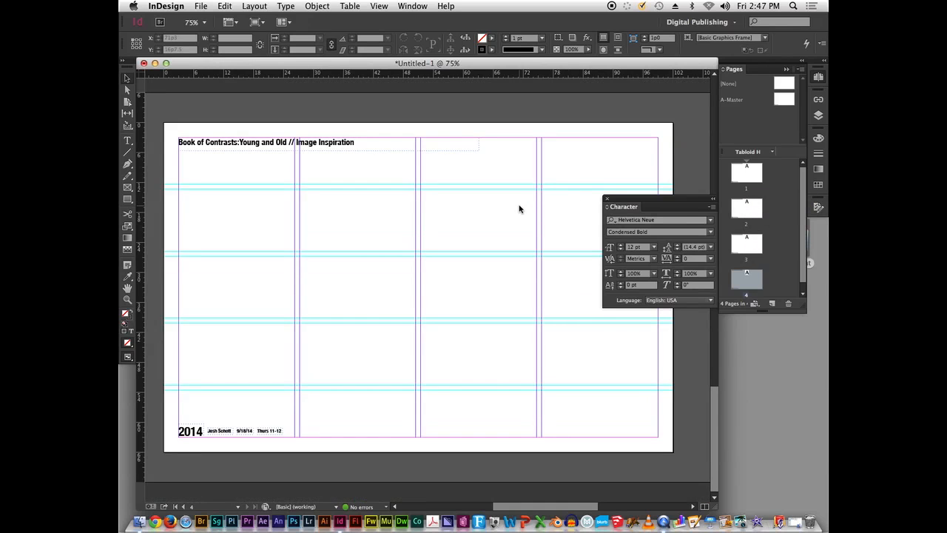
{"action": "scroll", "coordinate": [519, 209], "scroll_direction": "down", "scroll_amount": 15}
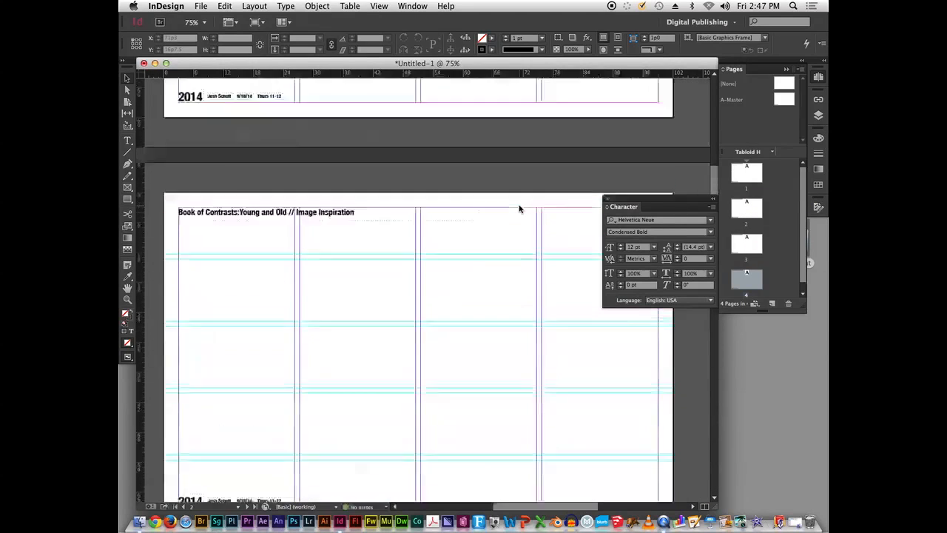
{"action": "scroll", "coordinate": [519, 210], "scroll_direction": "down", "scroll_amount": 10}
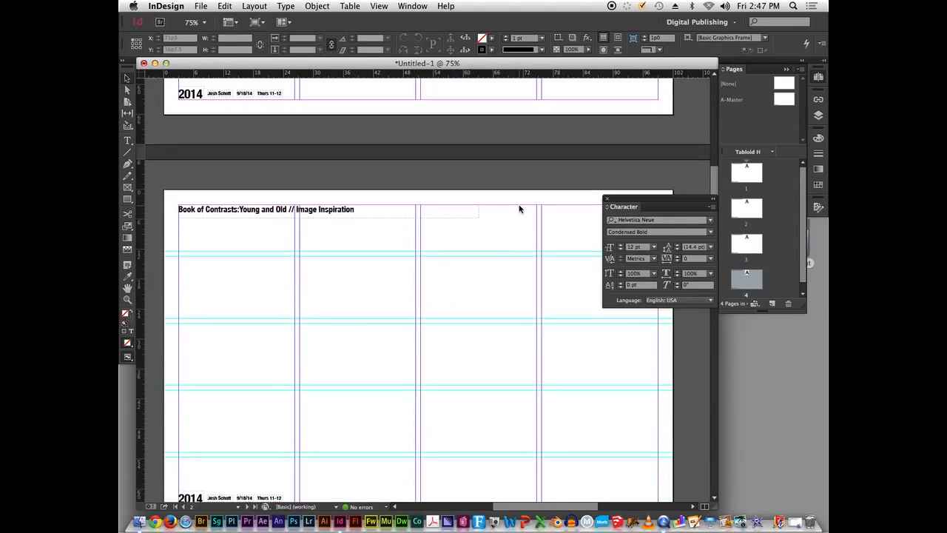
{"action": "scroll", "coordinate": [519, 210], "scroll_direction": "up", "scroll_amount": 3}
{"action": "scroll", "coordinate": [519, 210], "scroll_direction": "down", "scroll_amount": 2}
{"action": "key", "text": "w"}
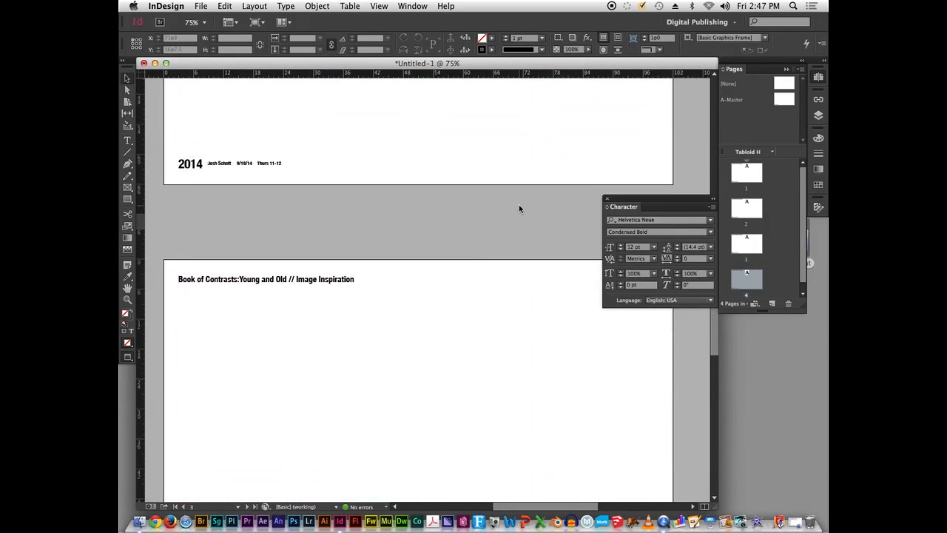
{"action": "scroll", "coordinate": [518, 209], "scroll_direction": "down", "scroll_amount": 3}
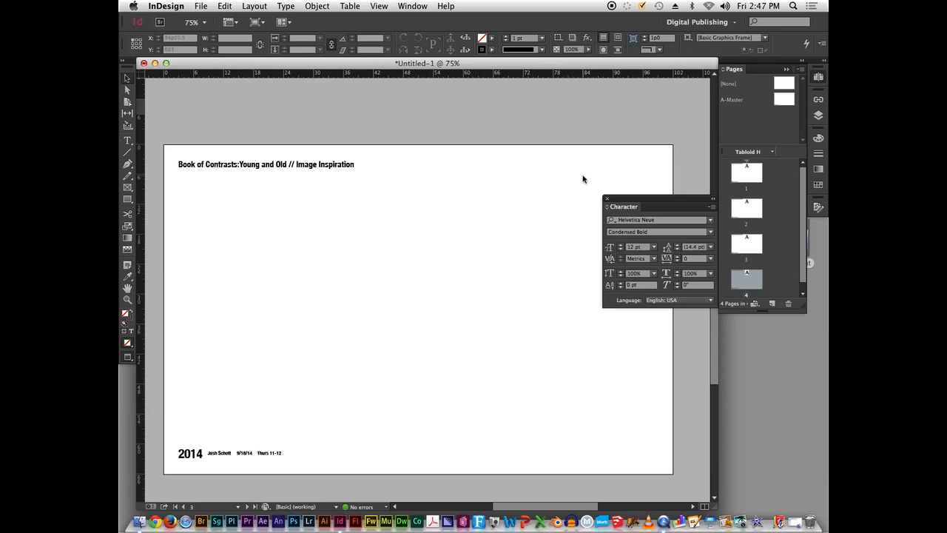
Apply the [None] master to page 2 and open that page
{"action": "left_click_drag", "start_coordinate": [784, 99], "coordinate": [747, 207]}
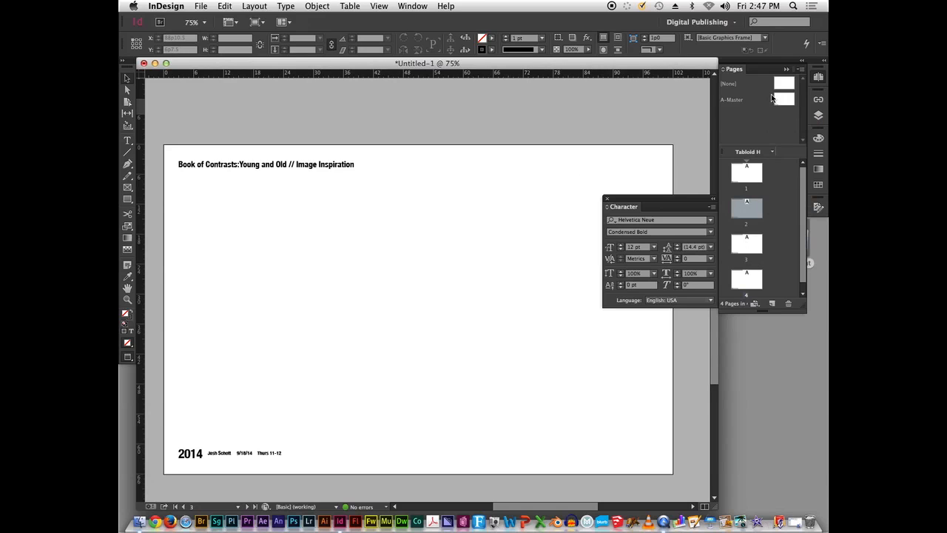
{"action": "left_click", "coordinate": [777, 98]}
{"action": "left_click", "coordinate": [787, 84]}
{"action": "left_click_drag", "start_coordinate": [783, 80], "coordinate": [744, 211]}
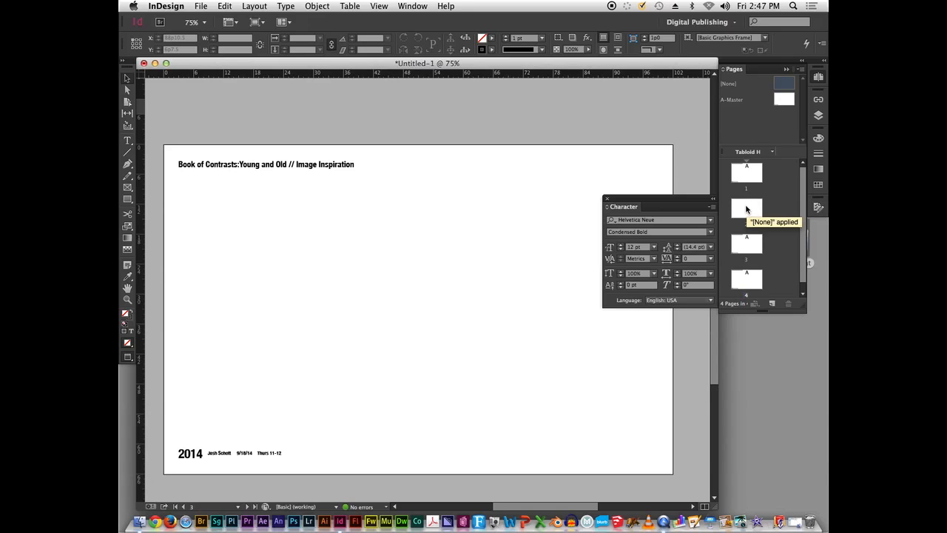
{"action": "double_click", "coordinate": [746, 209]}
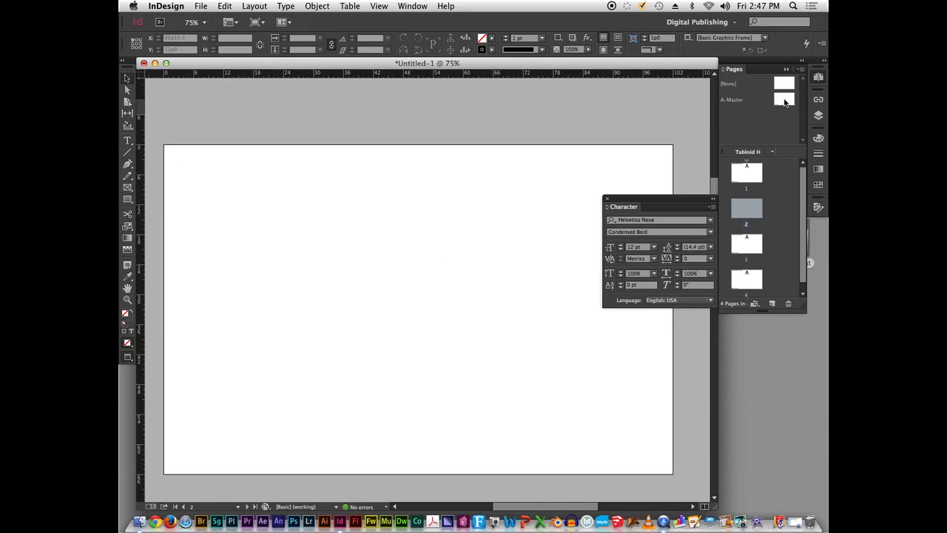
Reapply A-Master to page 2 and check the page with the guides shown and hidden
{"action": "left_click_drag", "start_coordinate": [784, 100], "coordinate": [747, 209]}
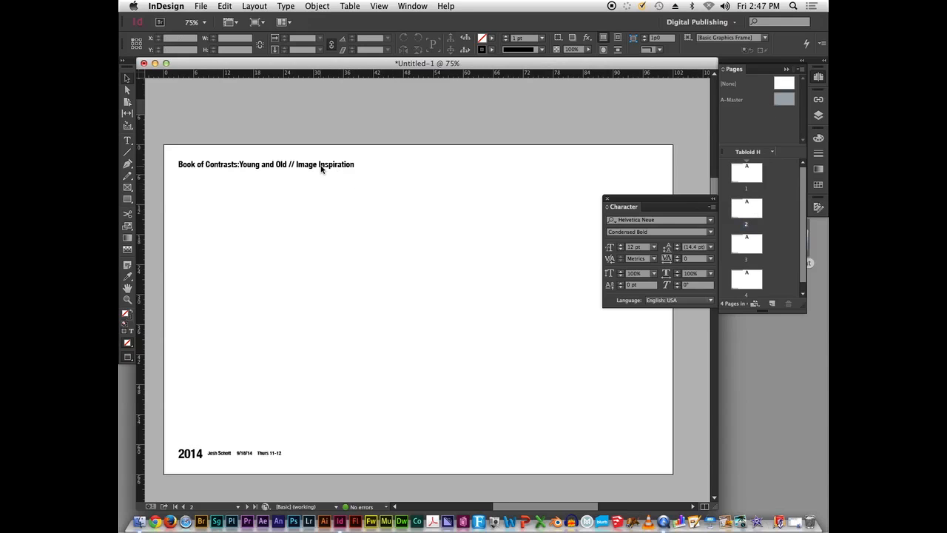
{"action": "key", "text": "w"}
{"action": "key", "text": "w"}
Override the master title on page 2 and change "Image" to "Font" so it reads "Font Inspiration"
{"action": "left_click", "coordinate": [314, 167]}
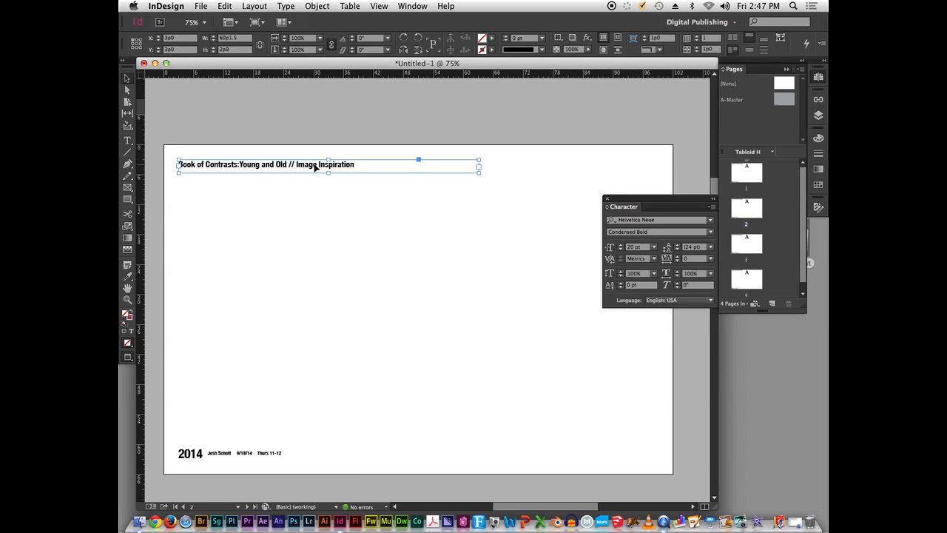
{"action": "double_click", "coordinate": [314, 167]}
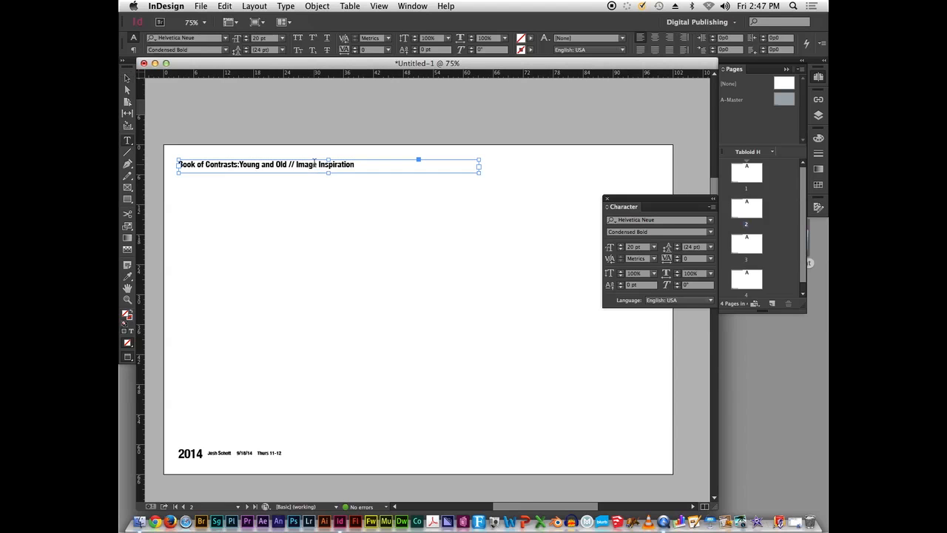
{"action": "double_click", "coordinate": [315, 165]}
{"action": "type", "text": "Font"}
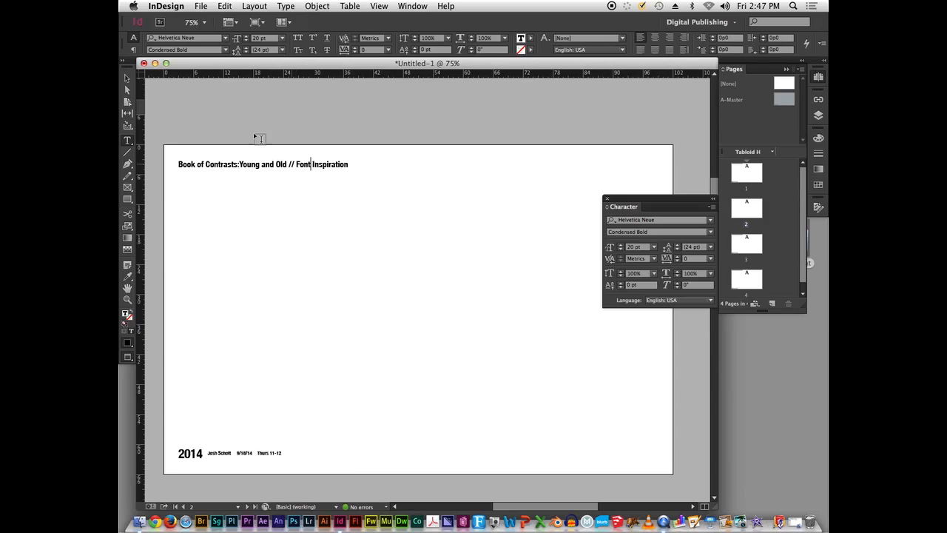
{"action": "left_click", "coordinate": [126, 78]}
{"action": "left_click", "coordinate": [474, 275]}
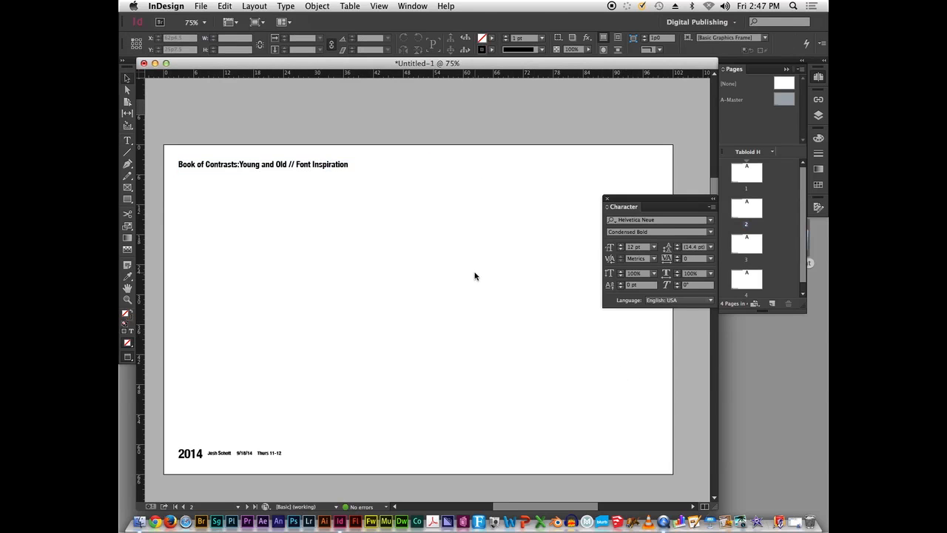
Override the master title on page 3 and change "Image" to "Artwork and Illustration" so it reads "Artwork and Illustration Inspiration"
{"action": "double_click", "coordinate": [744, 243]}
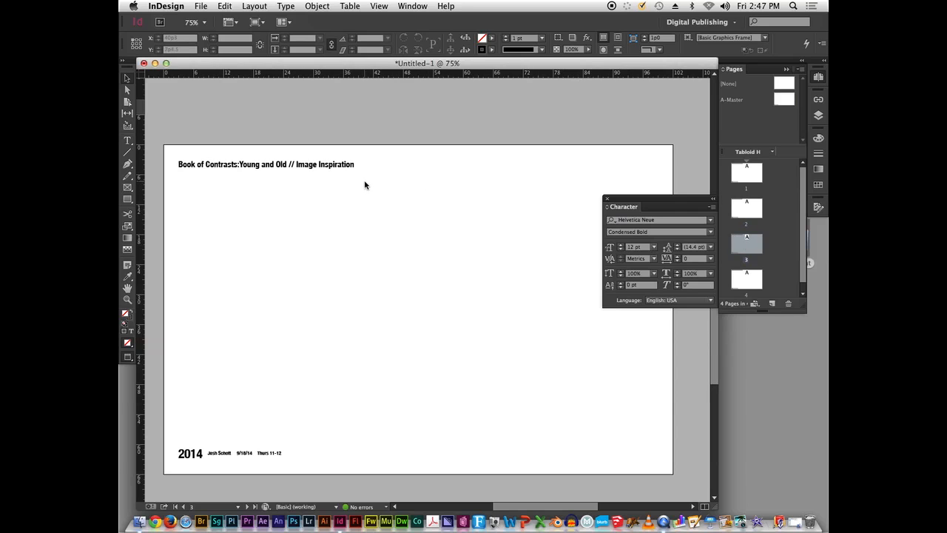
{"action": "double_click", "coordinate": [306, 164]}
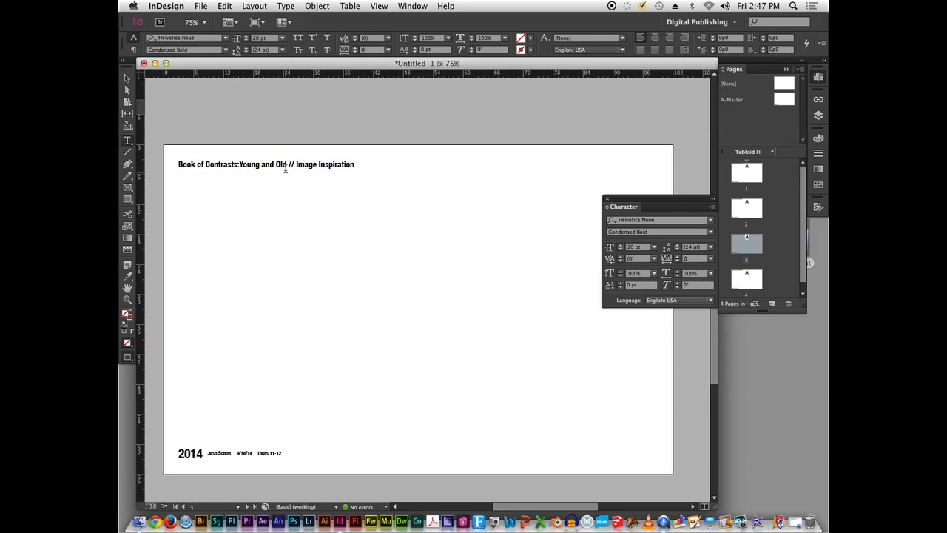
{"action": "left_click_drag", "start_coordinate": [317, 164], "coordinate": [296, 164]}
{"action": "type", "text": "Artwork and"}
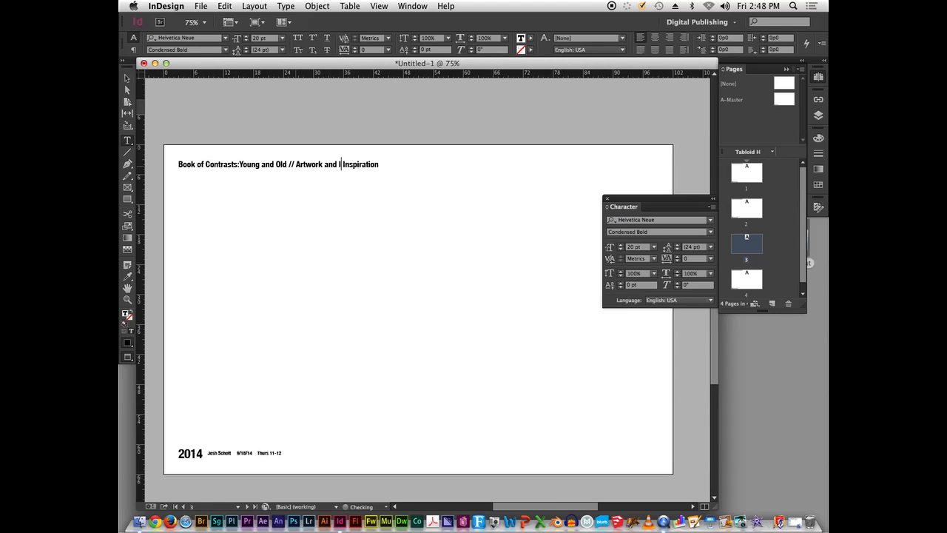
{"action": "type", "text": " Illustration"}
{"action": "key", "text": "Escape"}
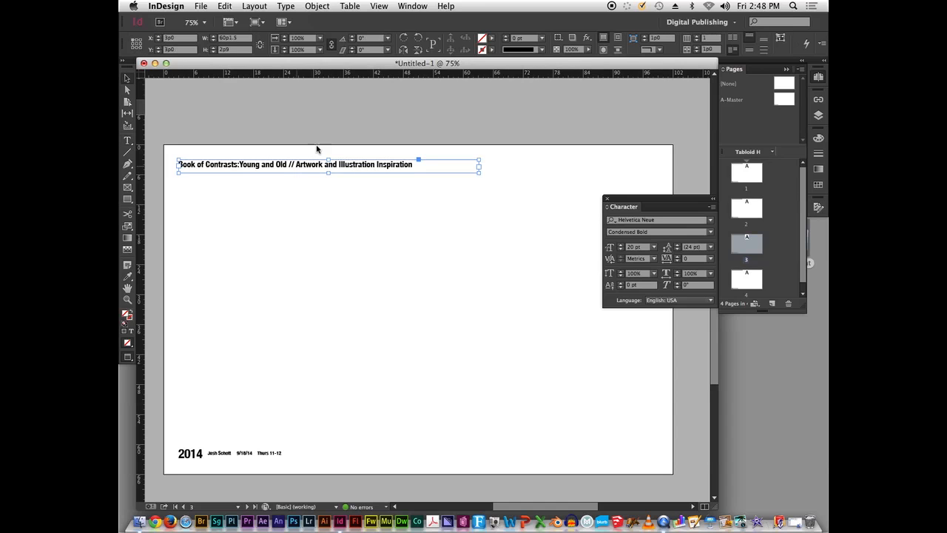
{"action": "left_click", "coordinate": [330, 190]}
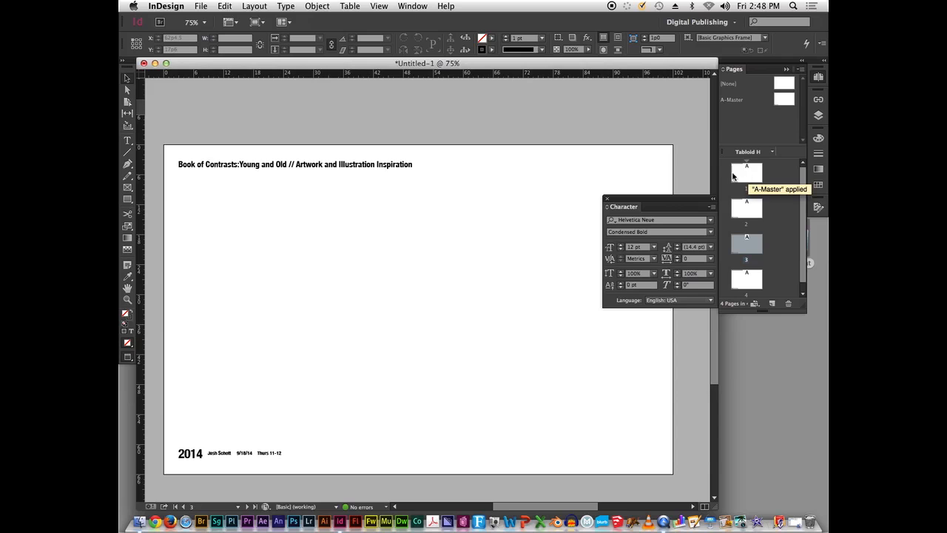
Show the guides and draw a rectangular image frame about 23p3 by 12p5 in the first column's second grid row
{"action": "key", "text": "w"}
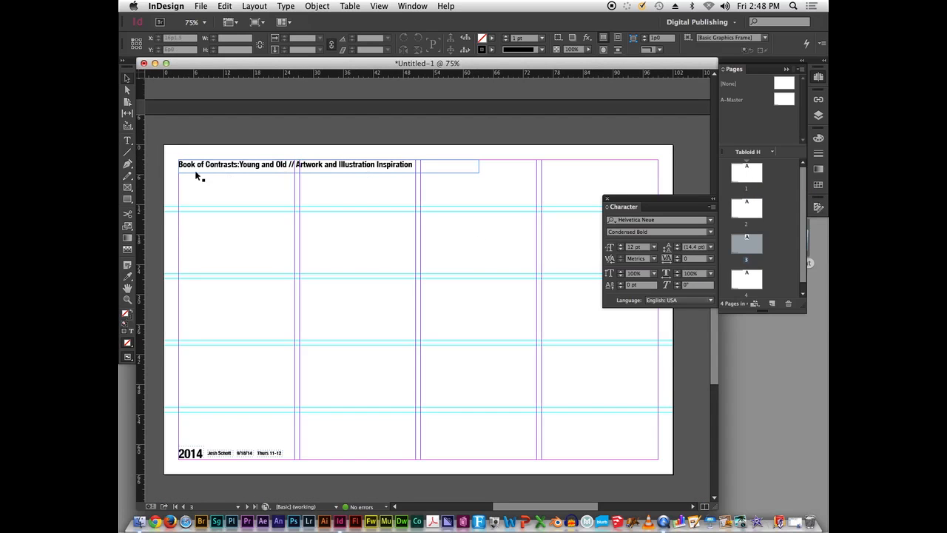
{"action": "left_click", "coordinate": [129, 191]}
{"action": "left_click_drag", "start_coordinate": [179, 211], "coordinate": [294, 274]}
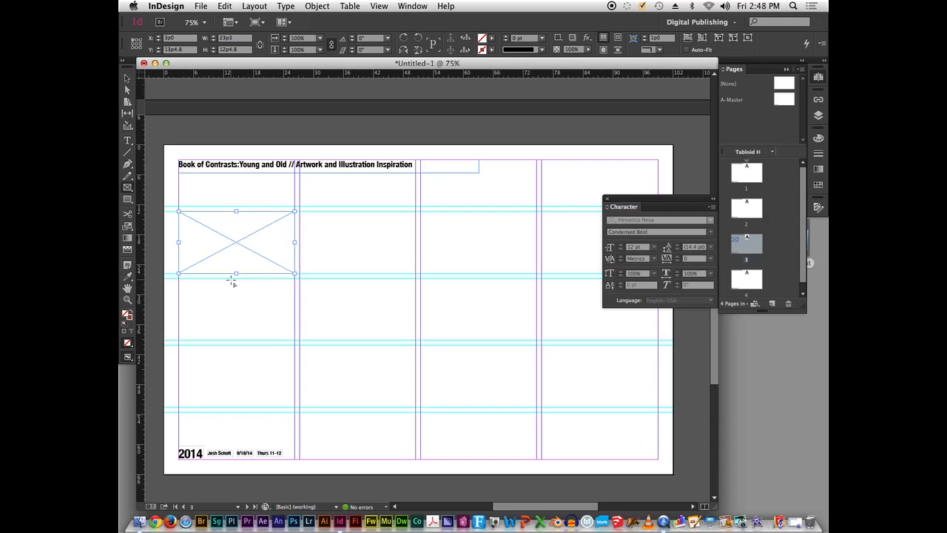
Switch to Finder and open the Illustrations folder inside Supplement's Moodboard Example images folder
{"action": "left_click", "coordinate": [768, 361]}
{"action": "double_click", "coordinate": [792, 235]}
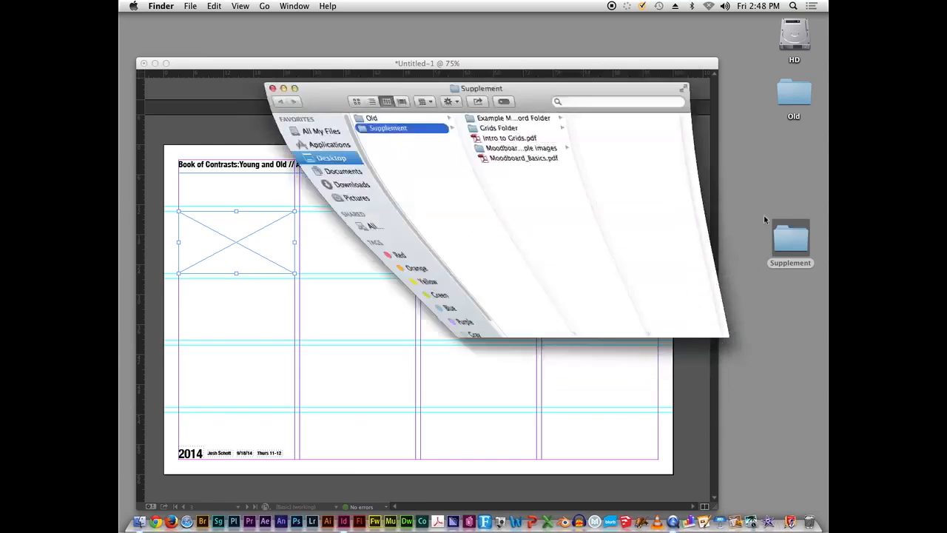
{"action": "left_click", "coordinate": [475, 124]}
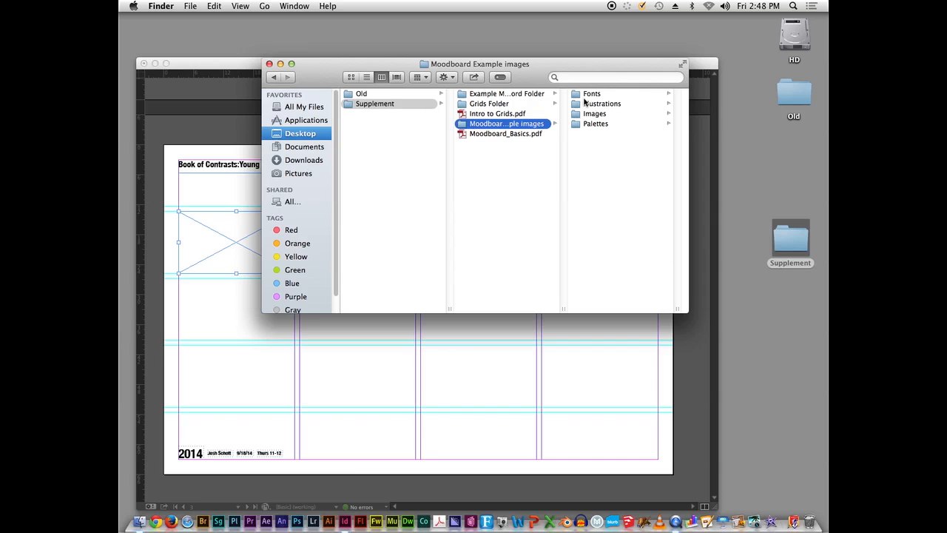
{"action": "left_click_drag", "start_coordinate": [370, 66], "coordinate": [464, 99]}
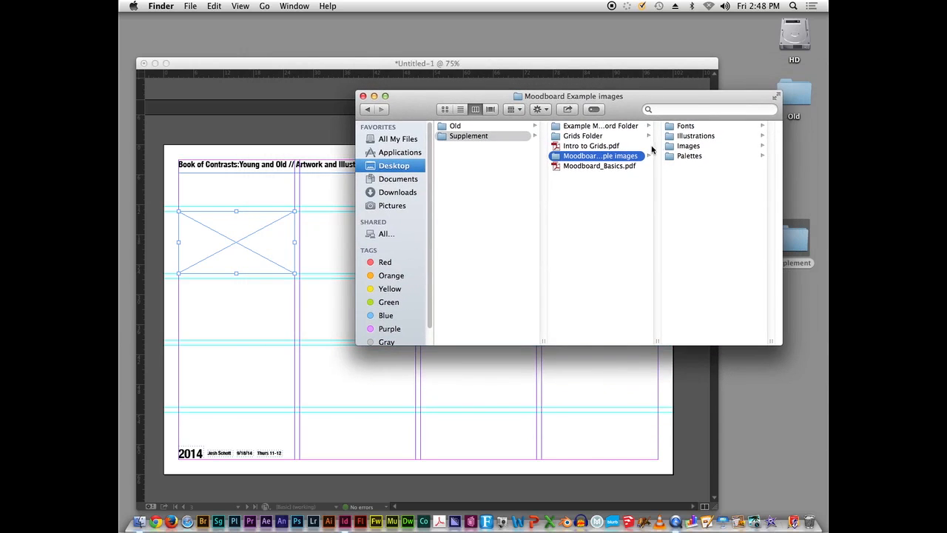
{"action": "left_click", "coordinate": [695, 136]}
Place "1 1981 dahlov ipcar lost and found.jpg" into the empty frame on page 3 in InDesign
{"action": "left_click", "coordinate": [702, 127]}
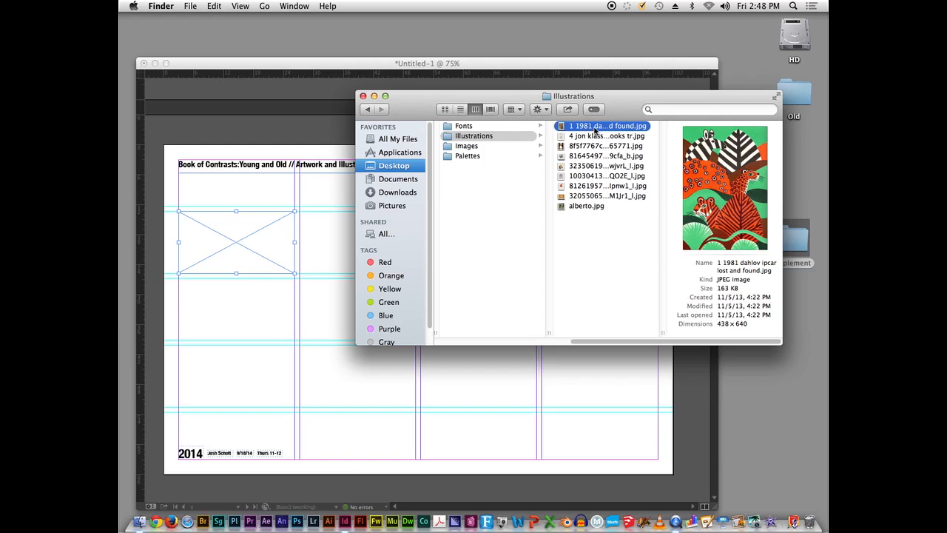
{"action": "left_click_drag", "start_coordinate": [592, 131], "coordinate": [253, 230]}
{"action": "left_click", "coordinate": [259, 227]}
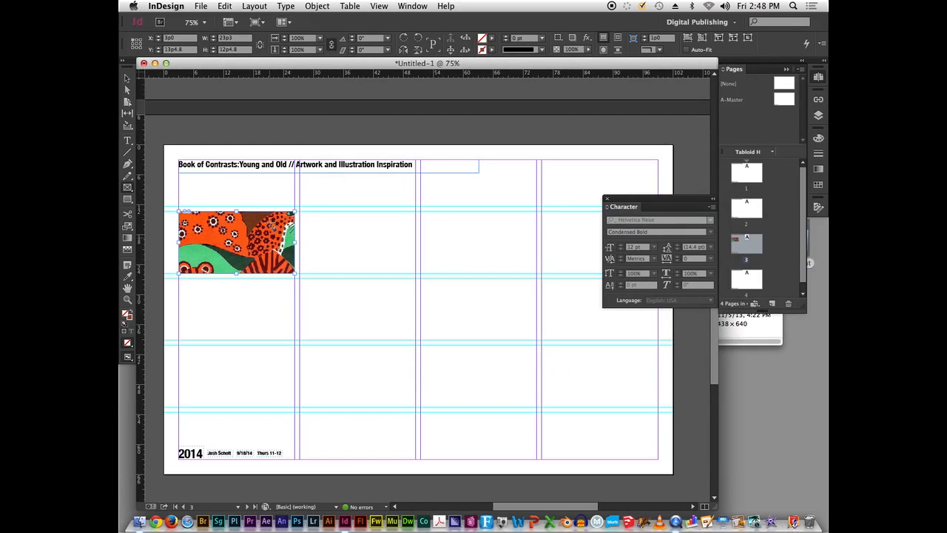
Scale the placed image proportionally inside its frame to about 65% so it spans the first column, and preview it without guides
{"action": "left_click_drag", "start_coordinate": [302, 177], "coordinate": [365, 185]}
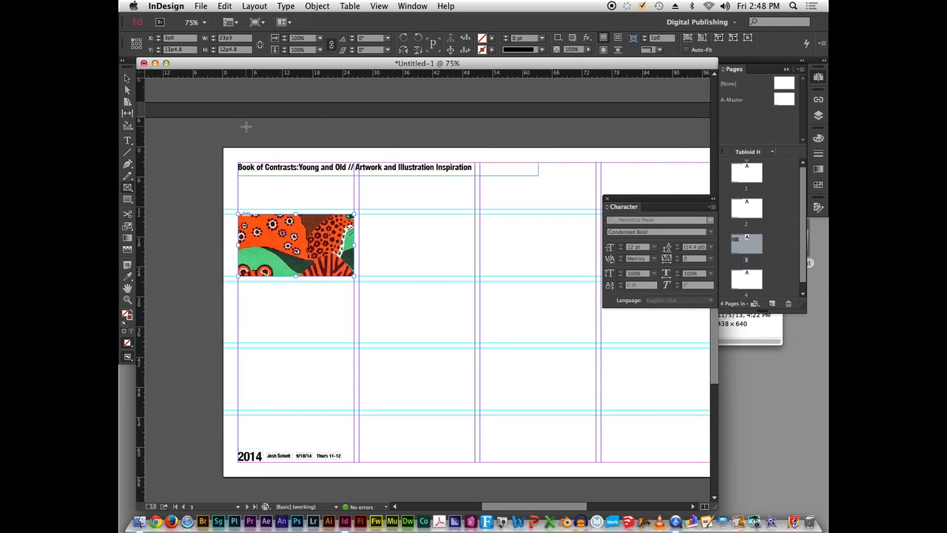
{"action": "key", "text": "v"}
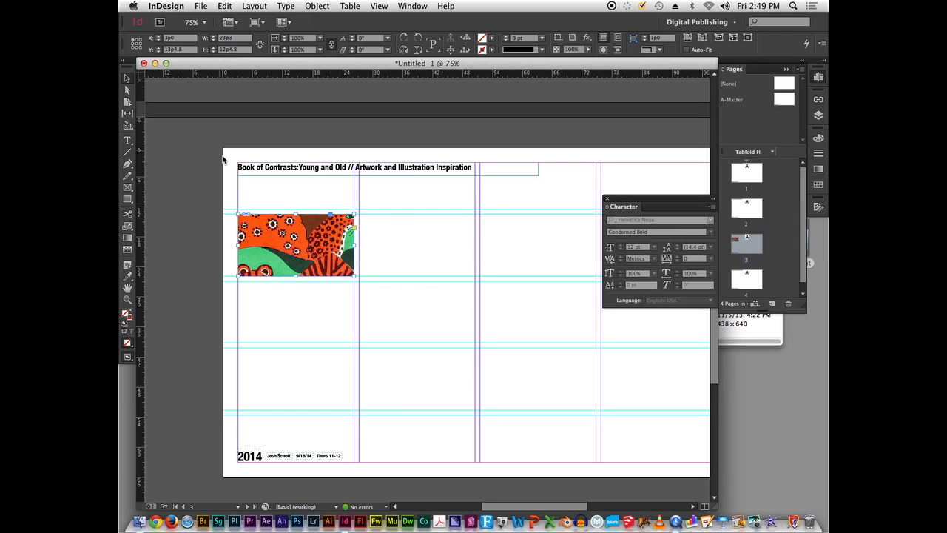
{"action": "left_click", "coordinate": [298, 247]}
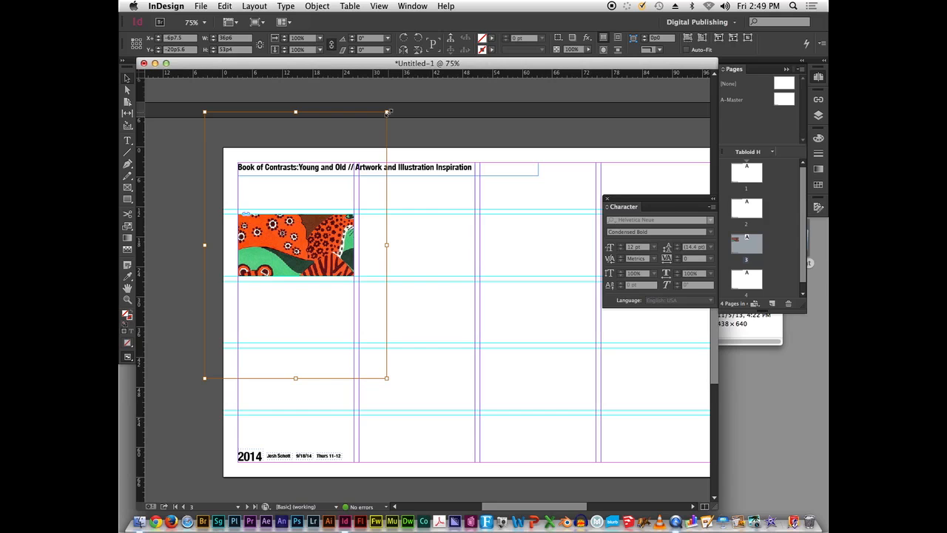
{"action": "left_click_drag", "start_coordinate": [387, 112], "coordinate": [357, 171]}
{"action": "left_click_drag", "start_coordinate": [205, 378], "coordinate": [238, 330]}
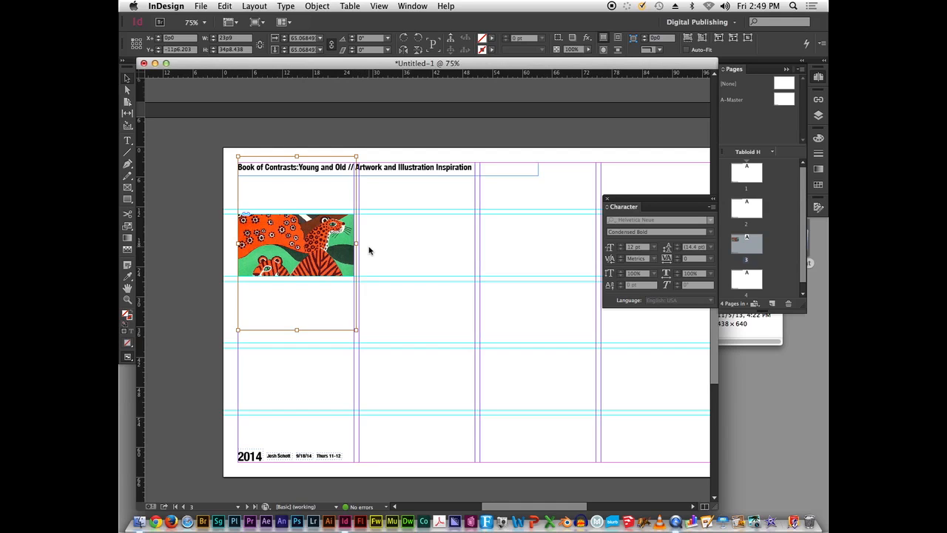
{"action": "left_click", "coordinate": [404, 234]}
{"action": "key", "text": "w"}
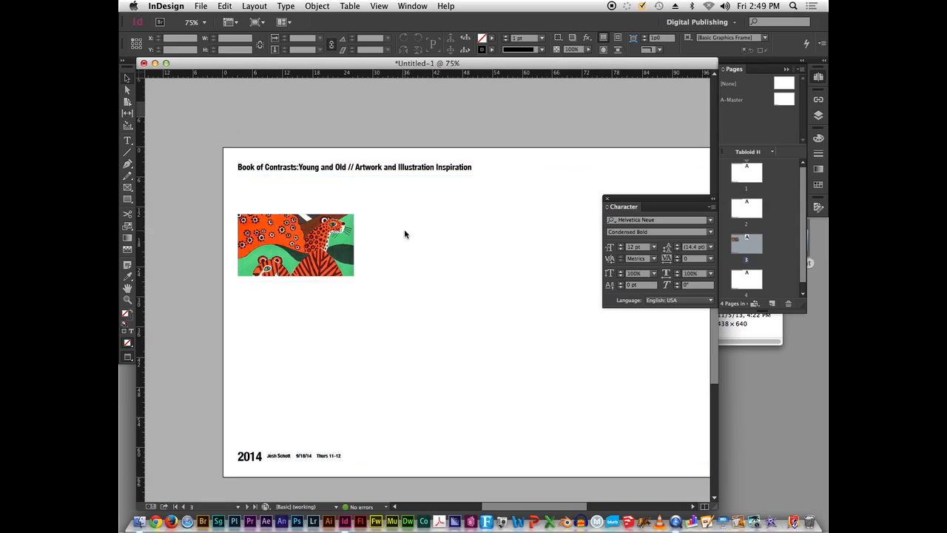
Show the guides again and draw a matching image frame about 23p3 by 12p5 in the second column beside the first image
{"action": "key", "text": "w"}
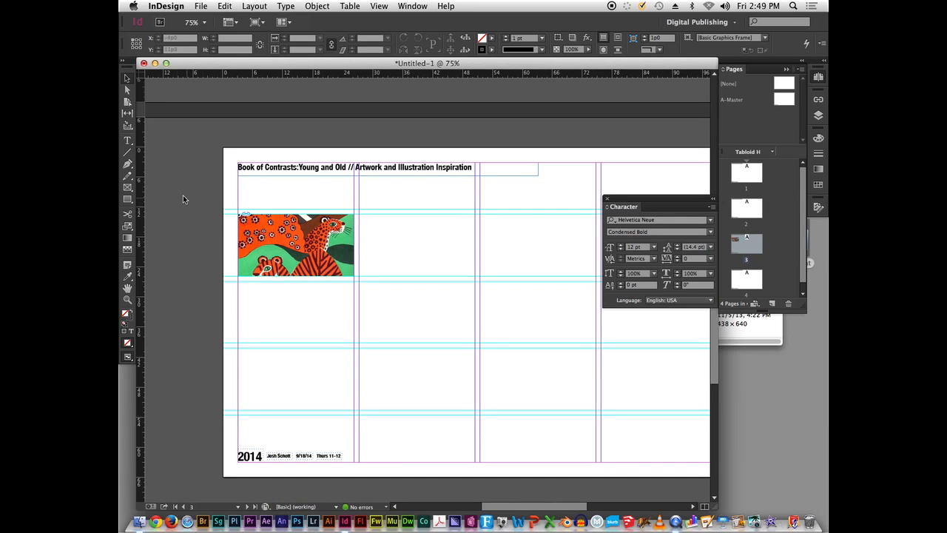
{"action": "left_click", "coordinate": [127, 188]}
{"action": "left_click_drag", "start_coordinate": [358, 214], "coordinate": [475, 276]}
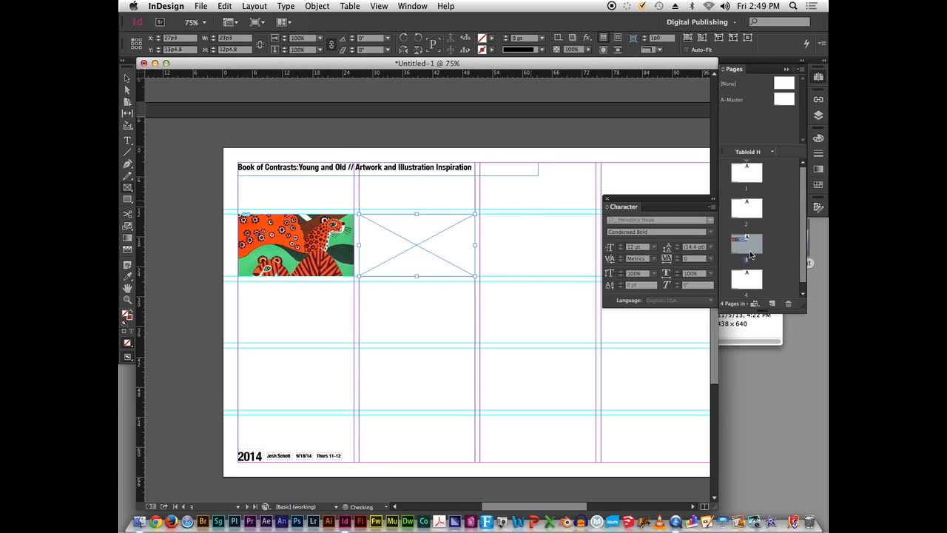
{"action": "left_click", "coordinate": [744, 340]}
{"action": "left_click", "coordinate": [594, 137]}
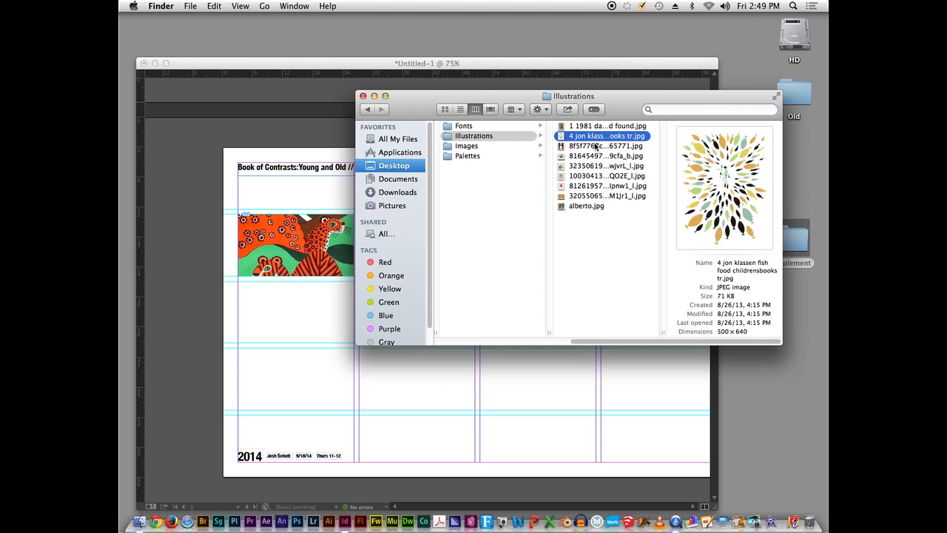
{"action": "left_click", "coordinate": [592, 155]}
{"action": "left_click", "coordinate": [592, 146]}
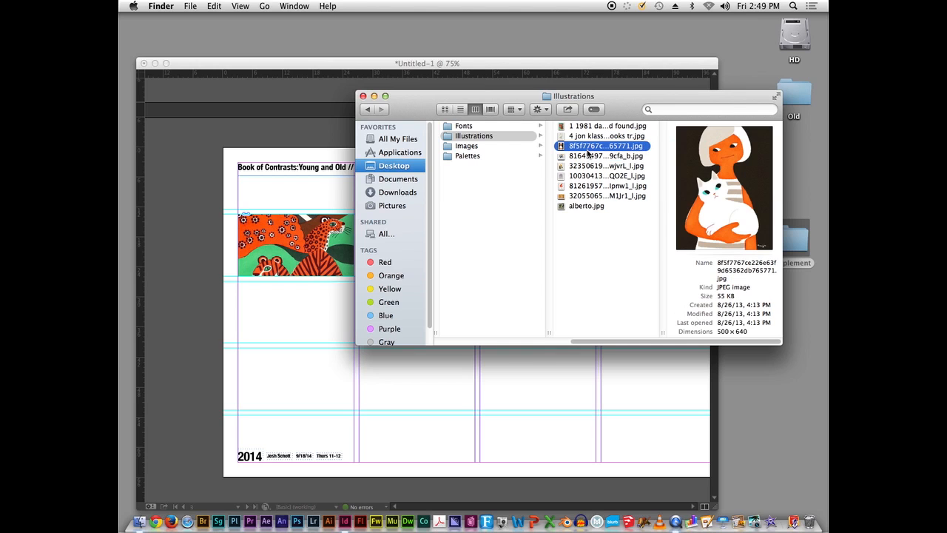
{"action": "left_click", "coordinate": [585, 167]}
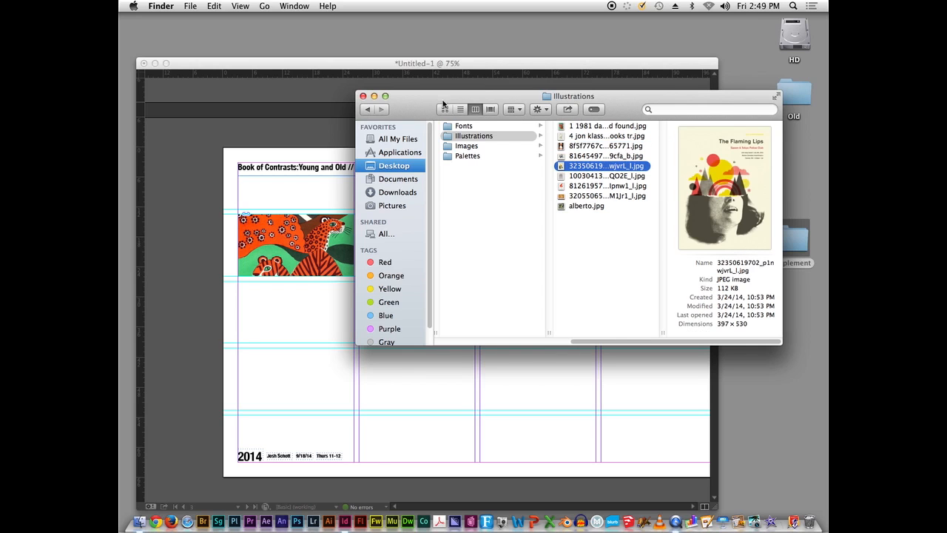
{"action": "left_click_drag", "start_coordinate": [439, 113], "coordinate": [535, 108]}
{"action": "left_click_drag", "start_coordinate": [678, 158], "coordinate": [386, 236]}
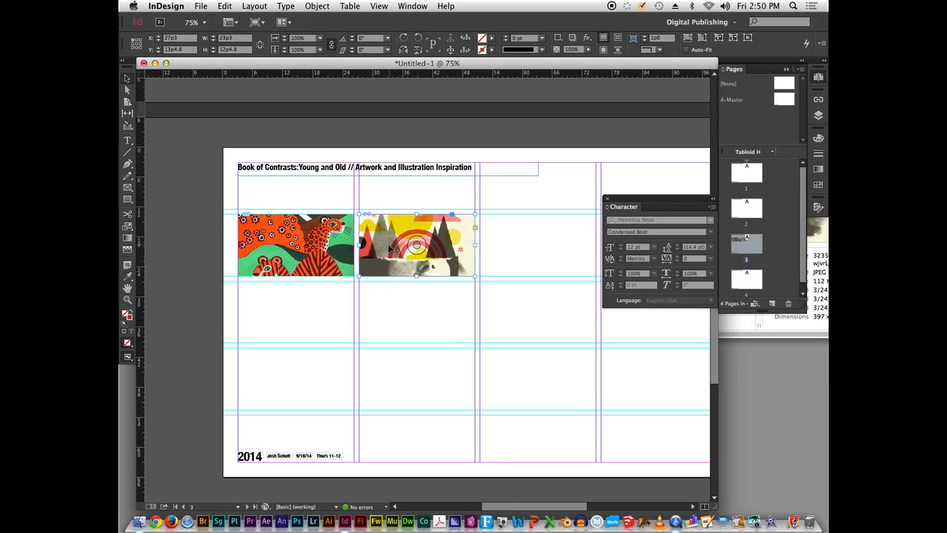
Select the Flaming Lips poster image inside its frame and apply Fill Frame Proportionally
{"action": "left_click", "coordinate": [127, 91]}
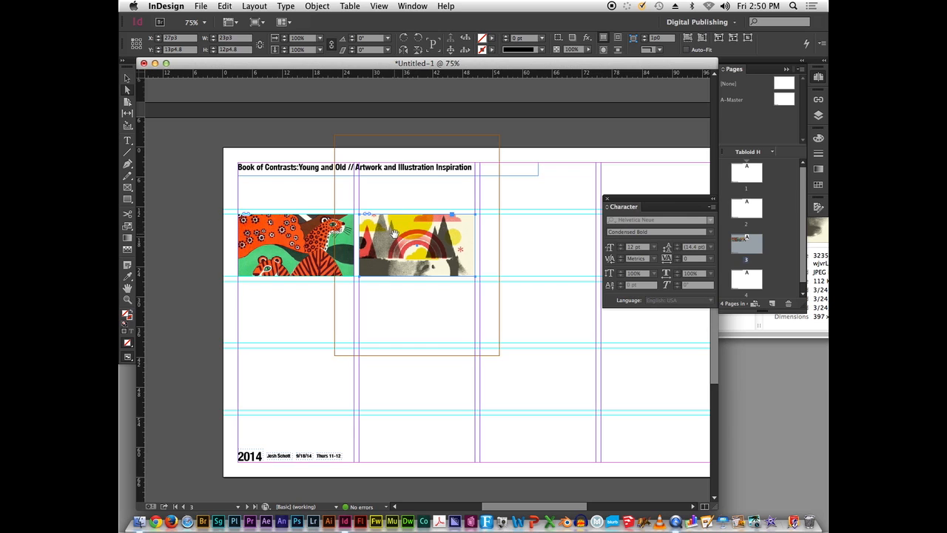
{"action": "left_click", "coordinate": [435, 231]}
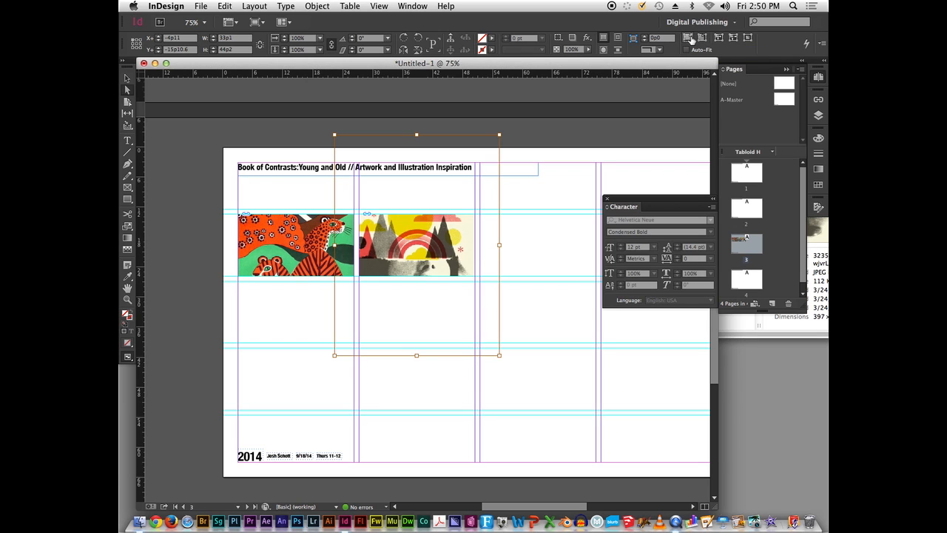
{"action": "left_click", "coordinate": [688, 38]}
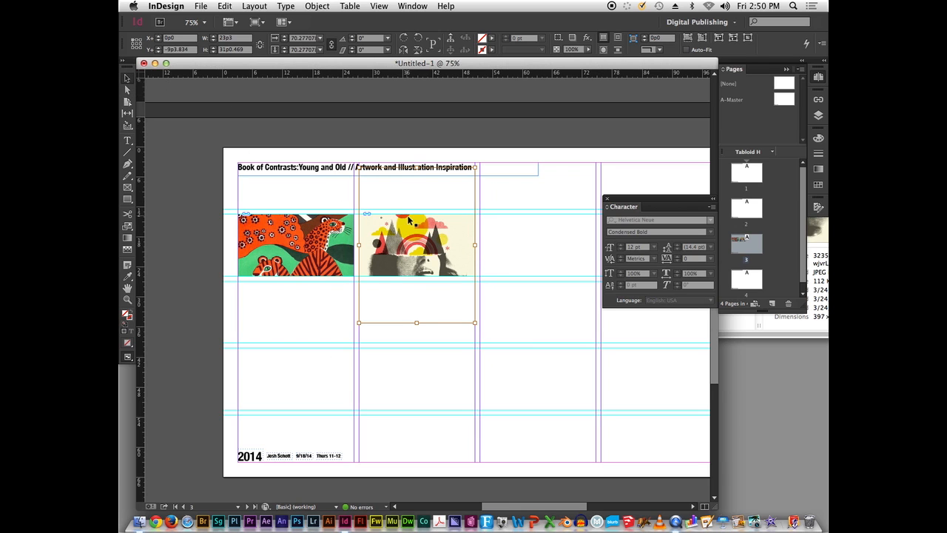
{"action": "left_click", "coordinate": [484, 242]}
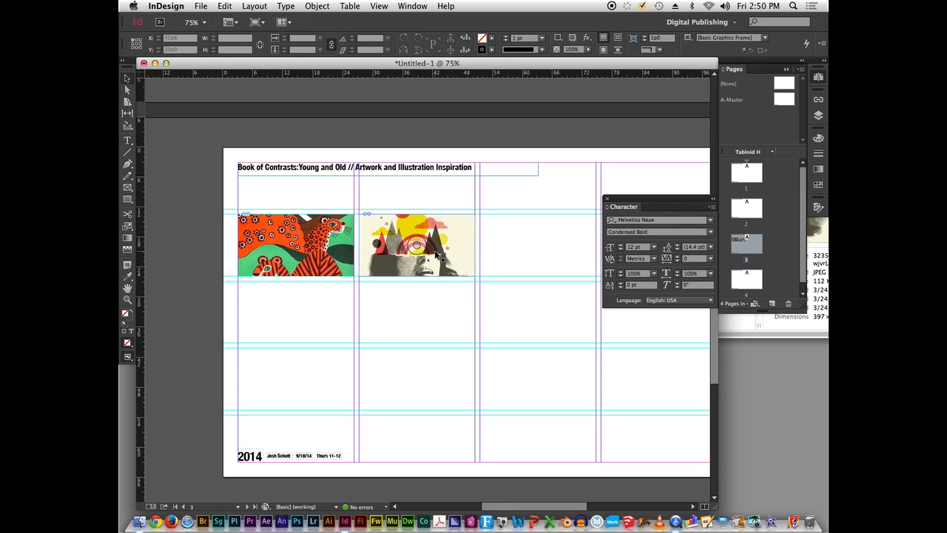
Extend the poster's frame downward to the end of the next grid row, making it about 25p10 high
{"action": "left_click", "coordinate": [440, 259]}
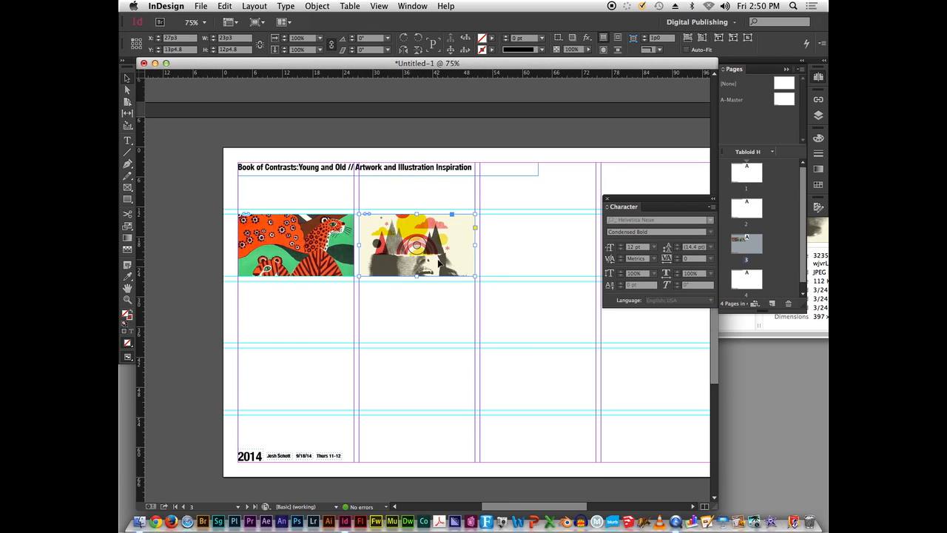
{"action": "left_click", "coordinate": [507, 256]}
{"action": "left_click", "coordinate": [444, 248]}
{"action": "left_click_drag", "start_coordinate": [416, 276], "coordinate": [416, 302]}
{"action": "left_click_drag", "start_coordinate": [415, 342], "coordinate": [414, 341]}
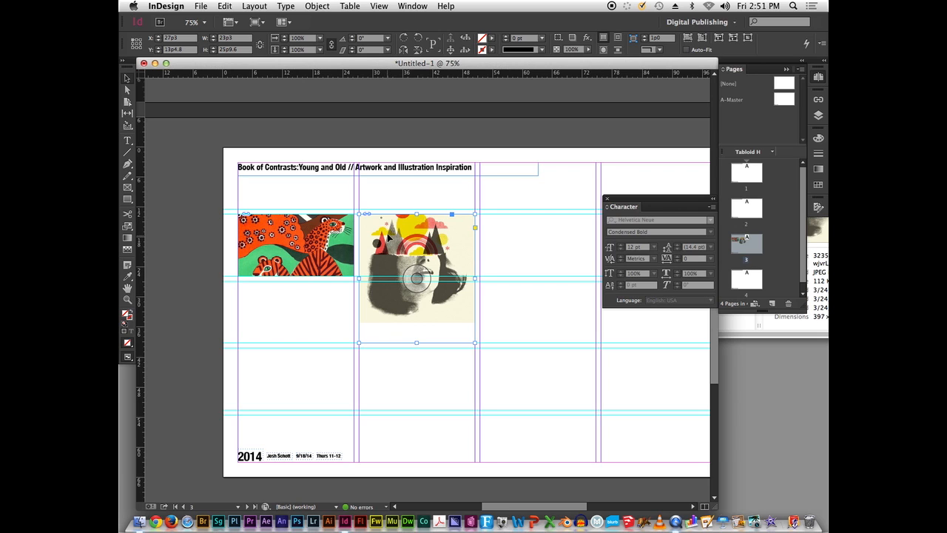
Move the poster image down inside its frame so it fills the frame with its heading in view
{"action": "key", "text": "a"}
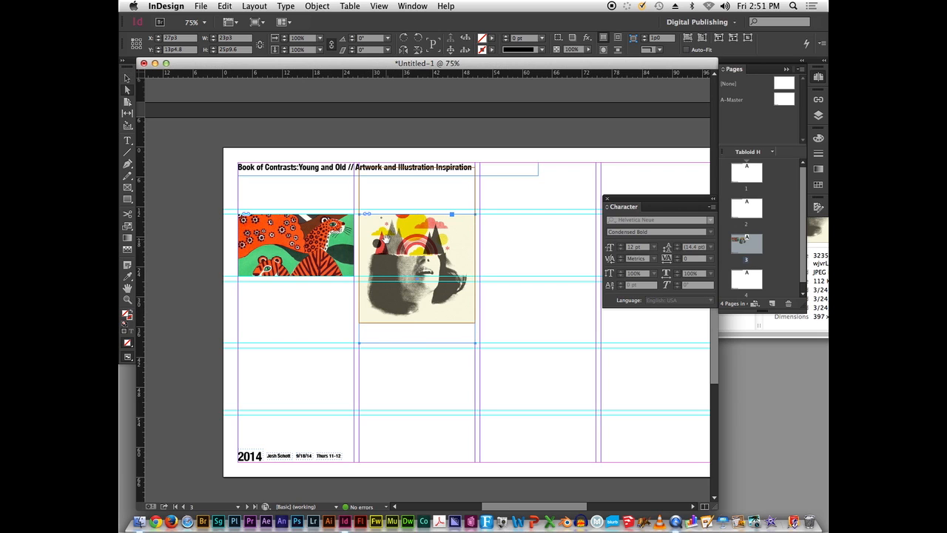
{"action": "left_click", "coordinate": [386, 239]}
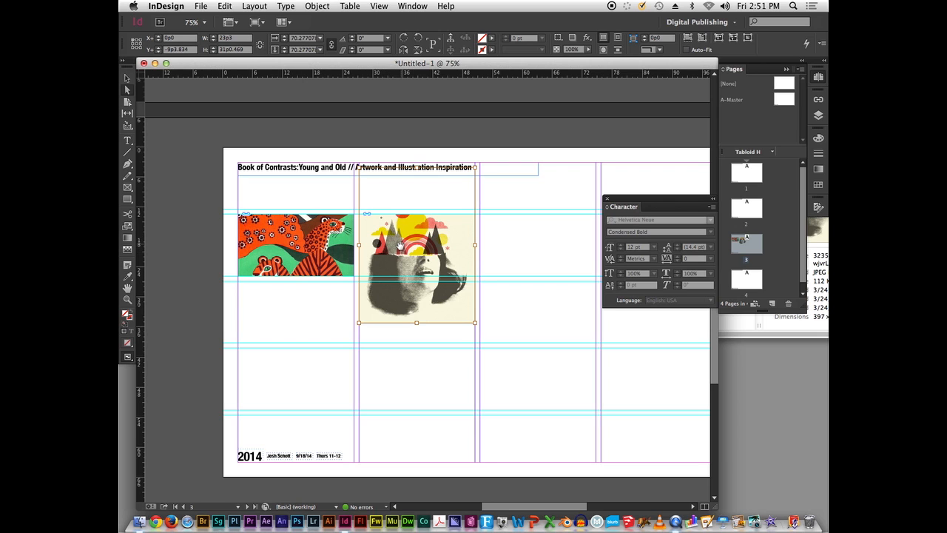
{"action": "left_click_drag", "start_coordinate": [392, 232], "coordinate": [394, 267]}
{"action": "left_click", "coordinate": [507, 303]}
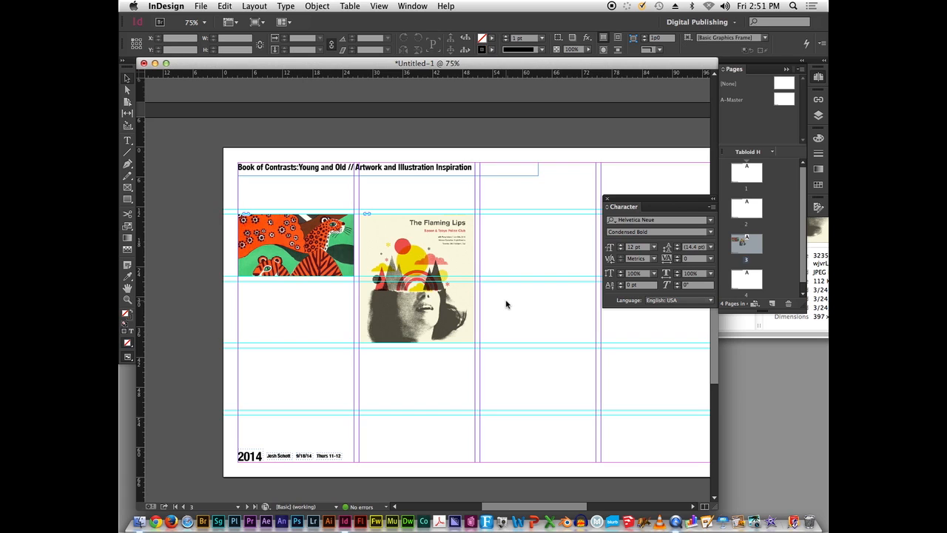
Check the two-image layout on page 3 with the guides shown and hidden
{"action": "key", "text": "w"}
{"action": "key", "text": "w"}
{"action": "key", "text": "w"}
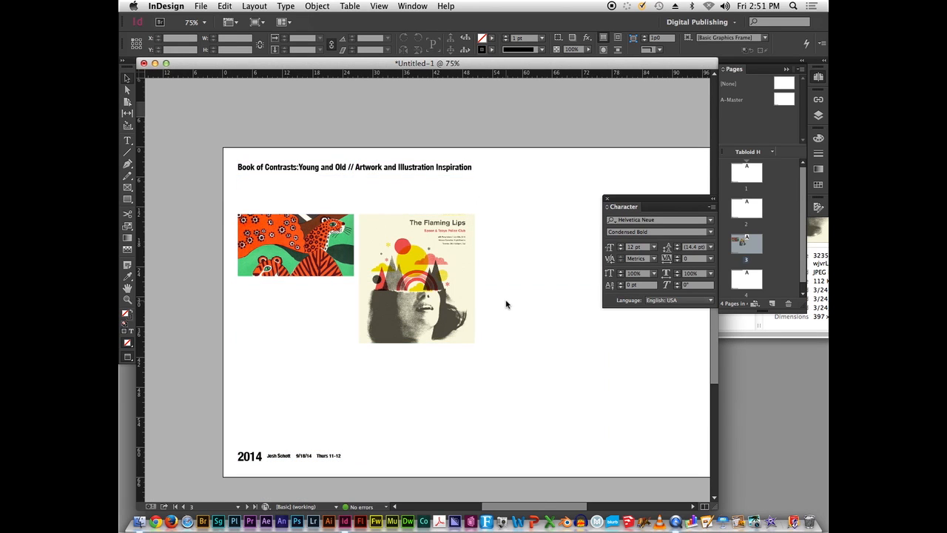
{"action": "key", "text": "w"}
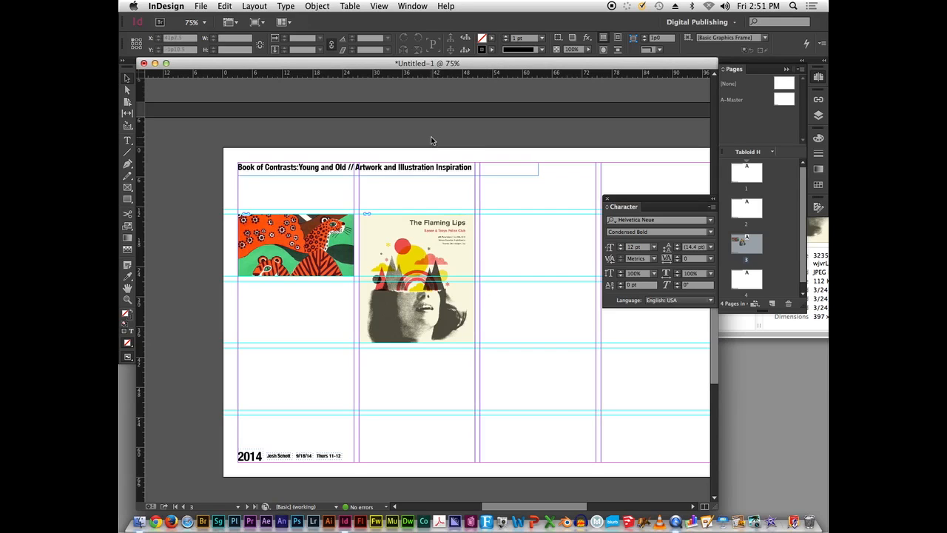
{"action": "key", "text": "w"}
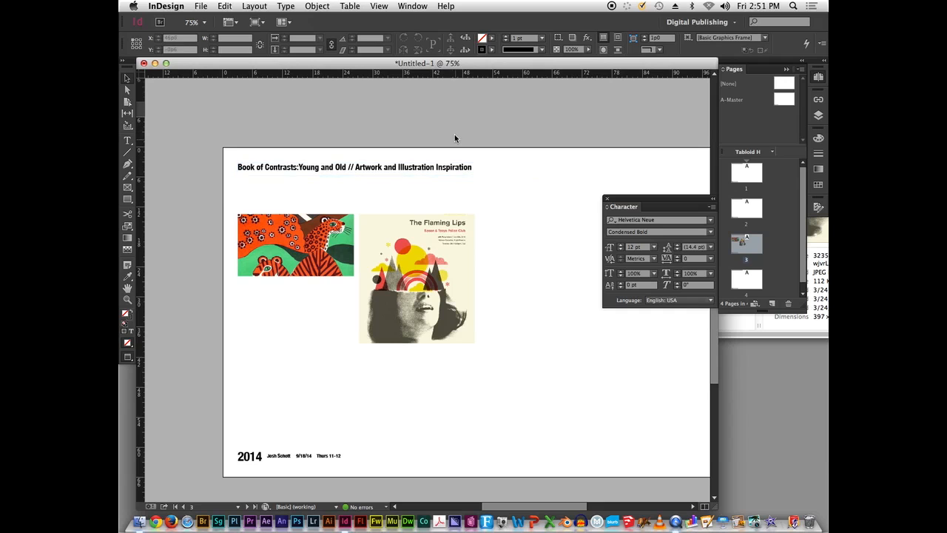
Start exporting the document in Adobe PDF (Print) format as Untitled-1.pdf in the Documents folder
{"action": "left_click", "coordinate": [201, 6]}
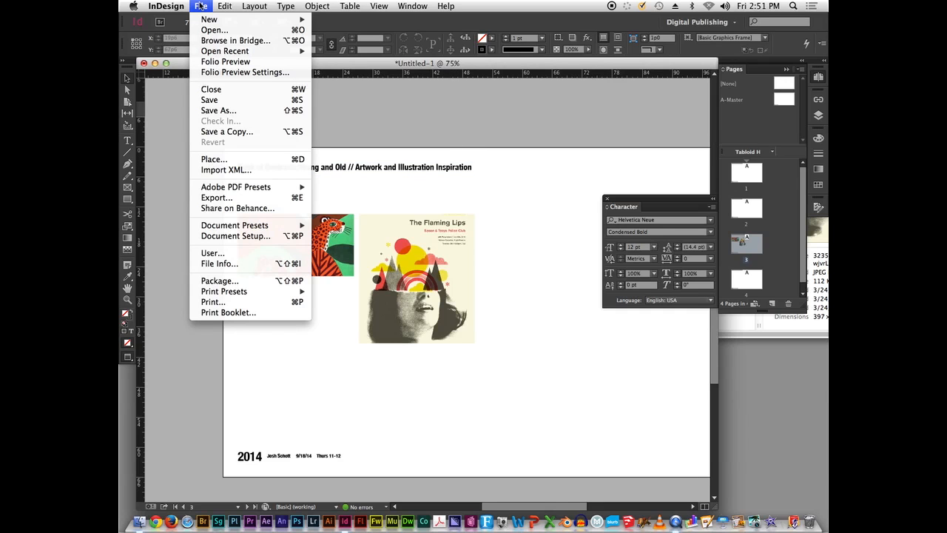
{"action": "left_click", "coordinate": [236, 199]}
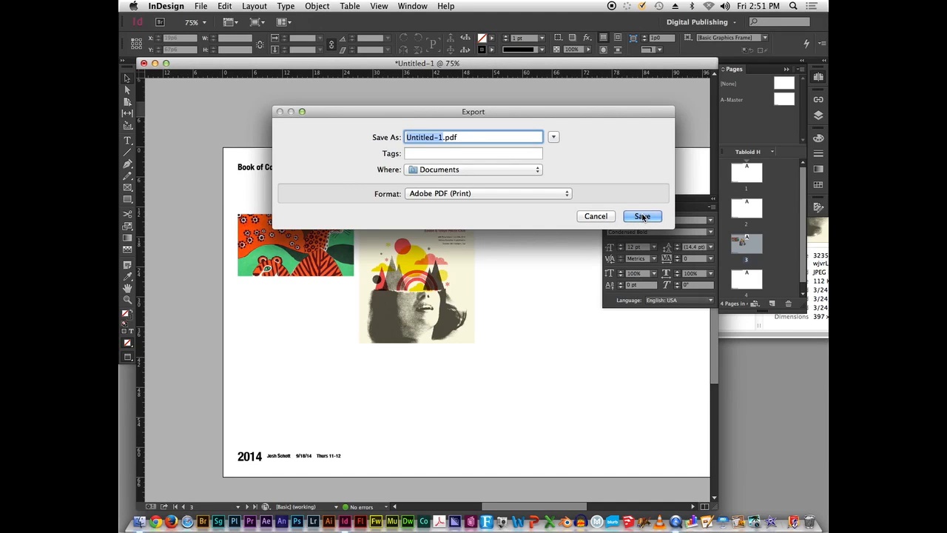
{"action": "left_click", "coordinate": [641, 216]}
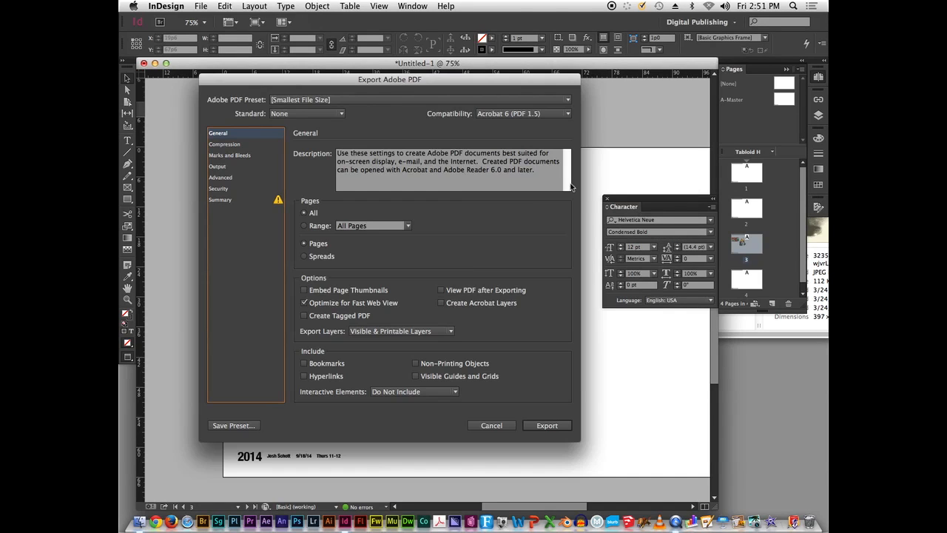
Choose the High Quality Print preset for the PDF export
{"action": "left_click_drag", "start_coordinate": [351, 85], "coordinate": [351, 81]}
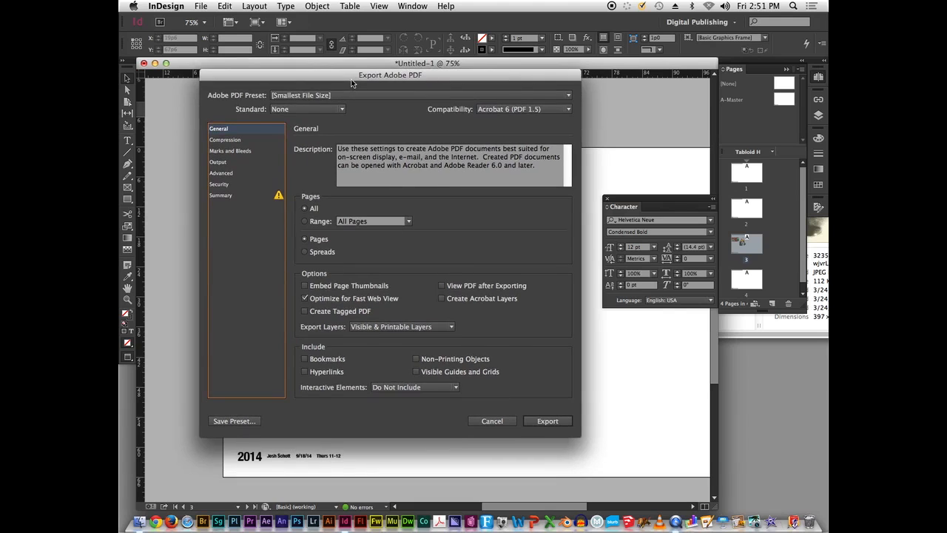
{"action": "left_click", "coordinate": [326, 95]}
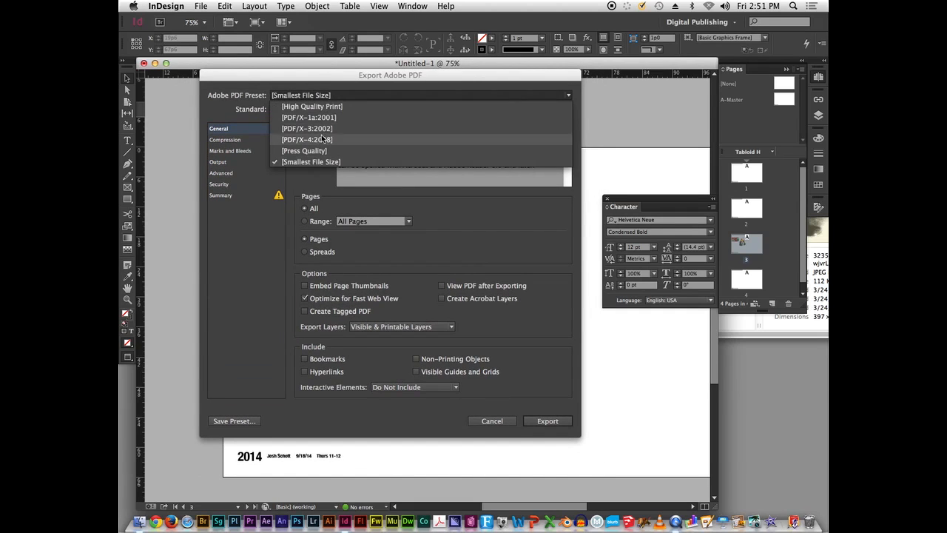
{"action": "left_click", "coordinate": [324, 162]}
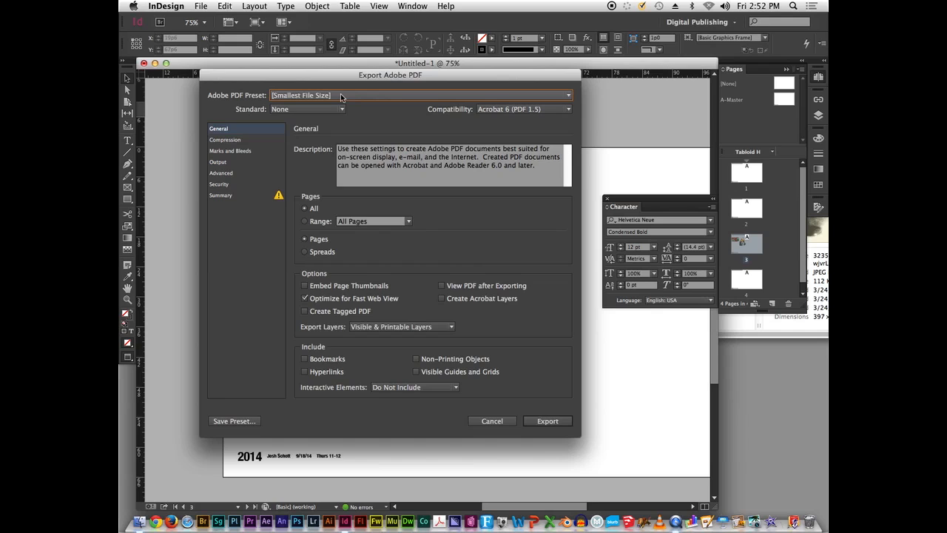
{"action": "left_click", "coordinate": [340, 97]}
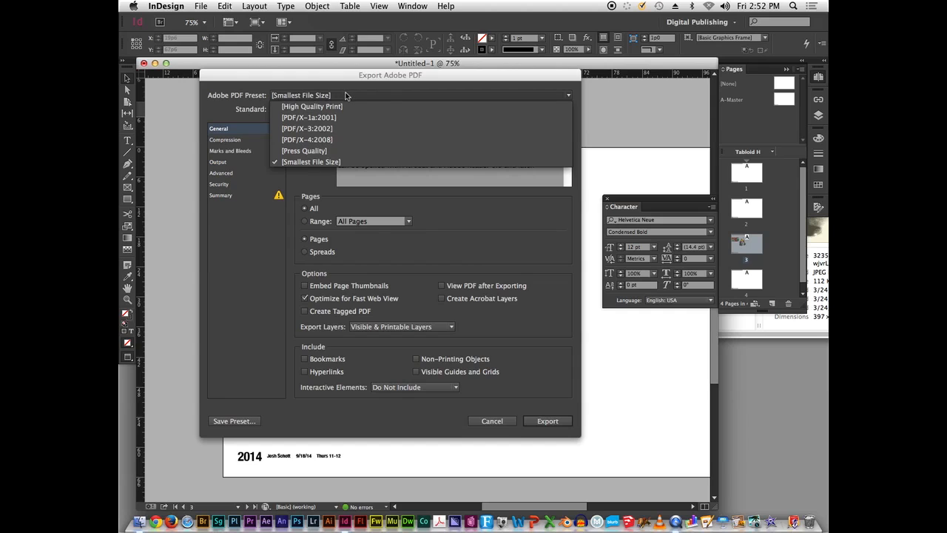
{"action": "left_click", "coordinate": [347, 106]}
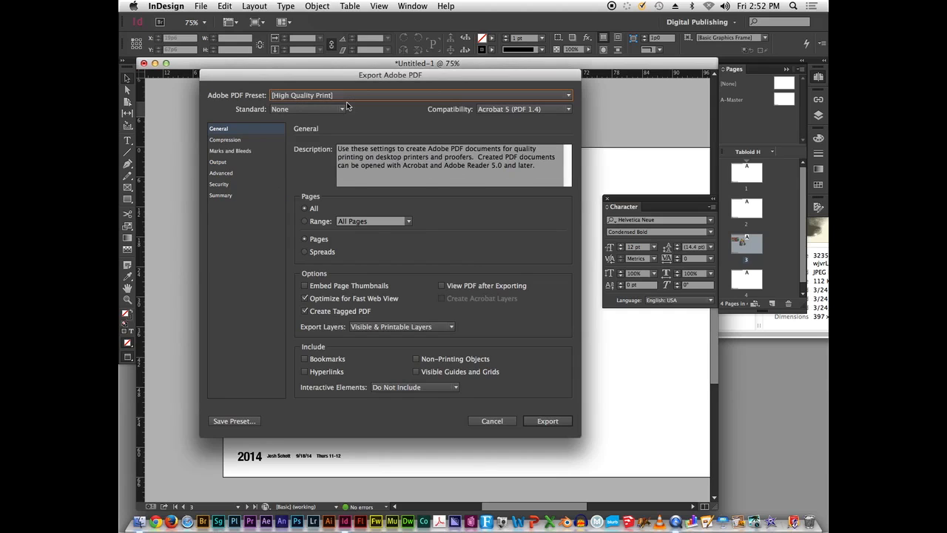